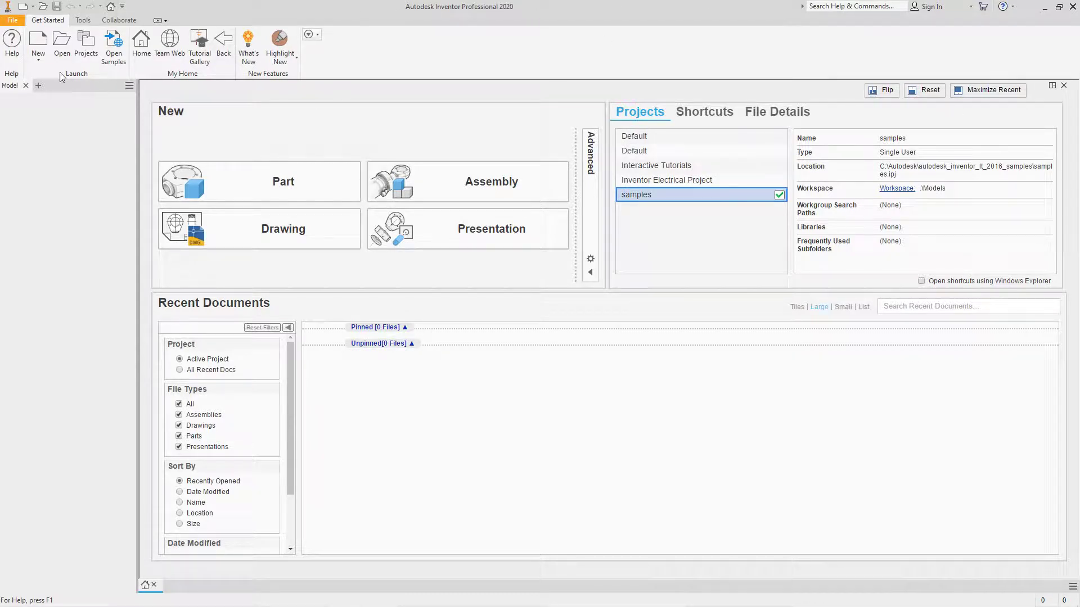
Create a new part file from the Standard.ipt template.
click(35, 60)
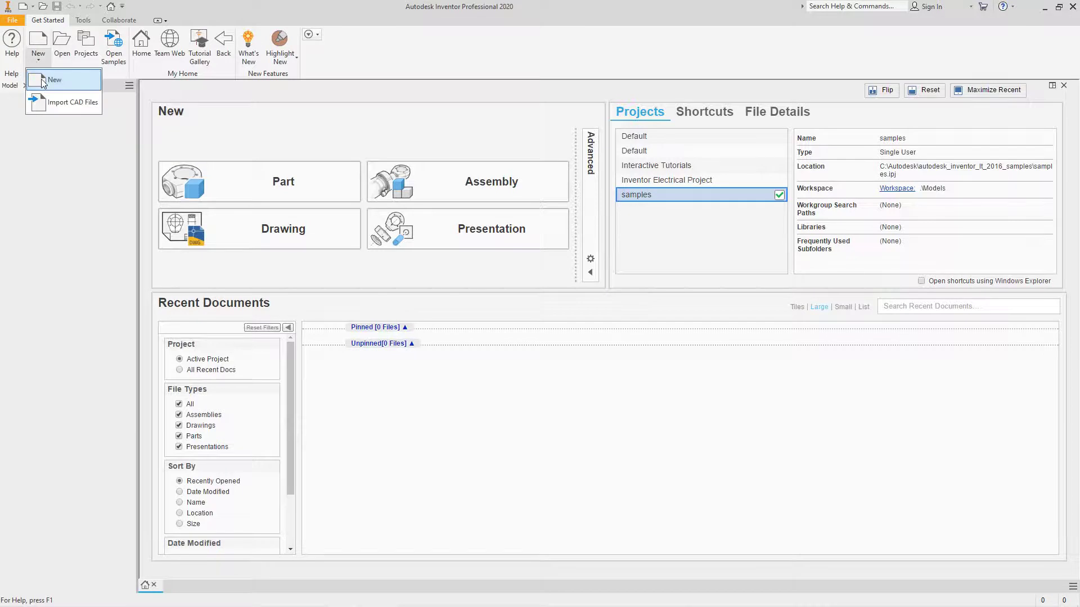
click(41, 79)
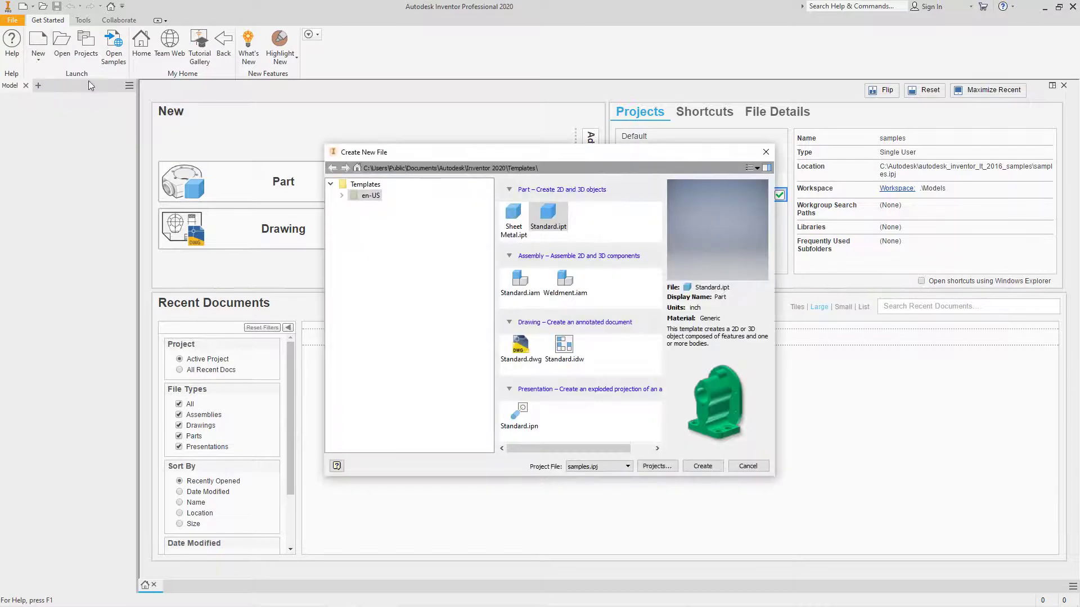
click(552, 218)
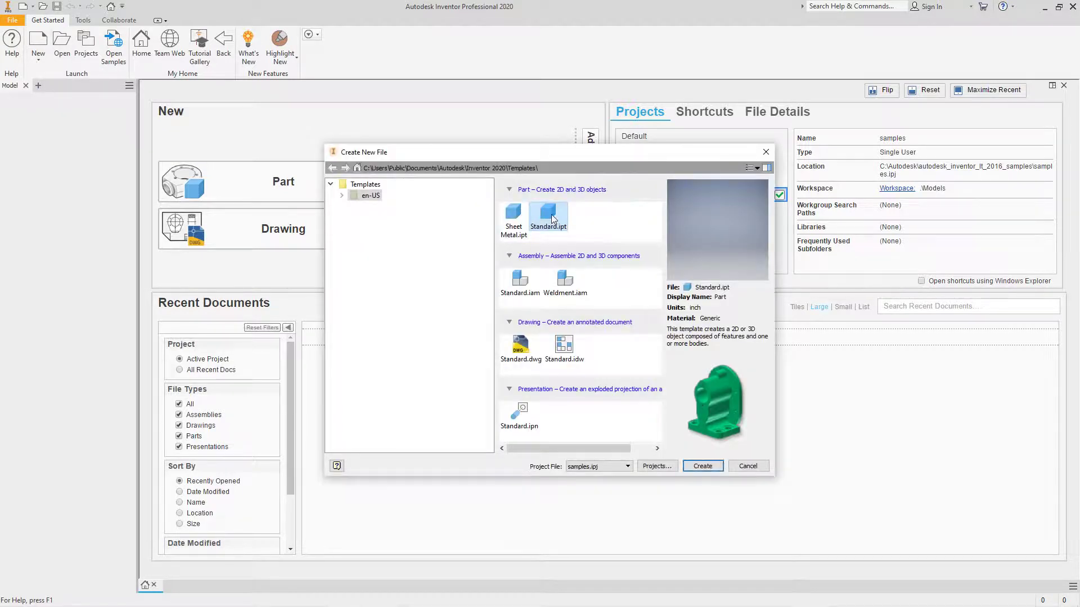
click(714, 466)
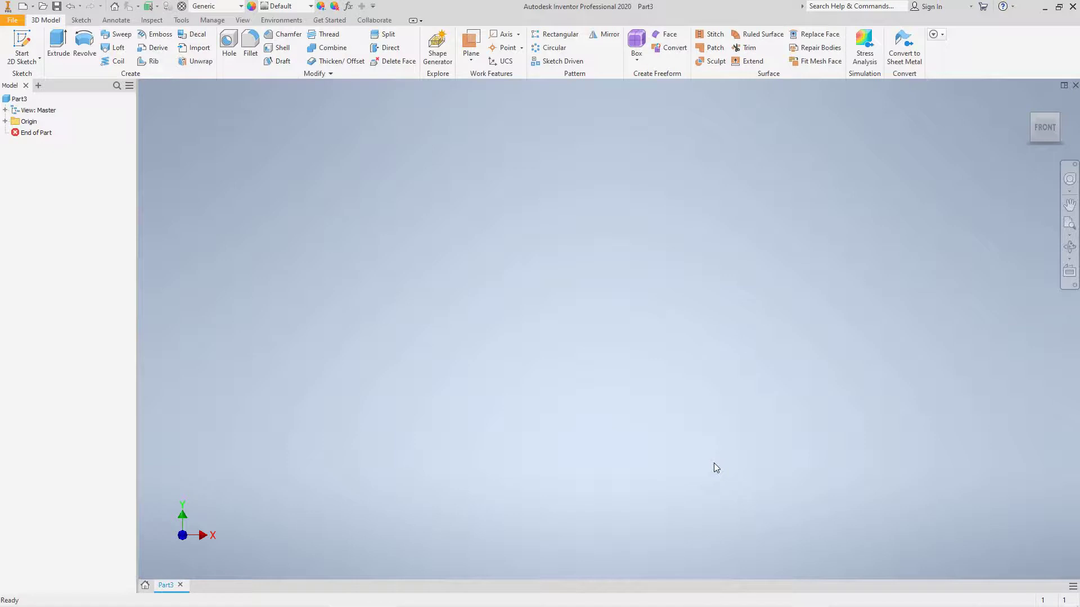
Start a 2D sketch on the XY origin plane with the Line tool active.
click(26, 59)
click(36, 81)
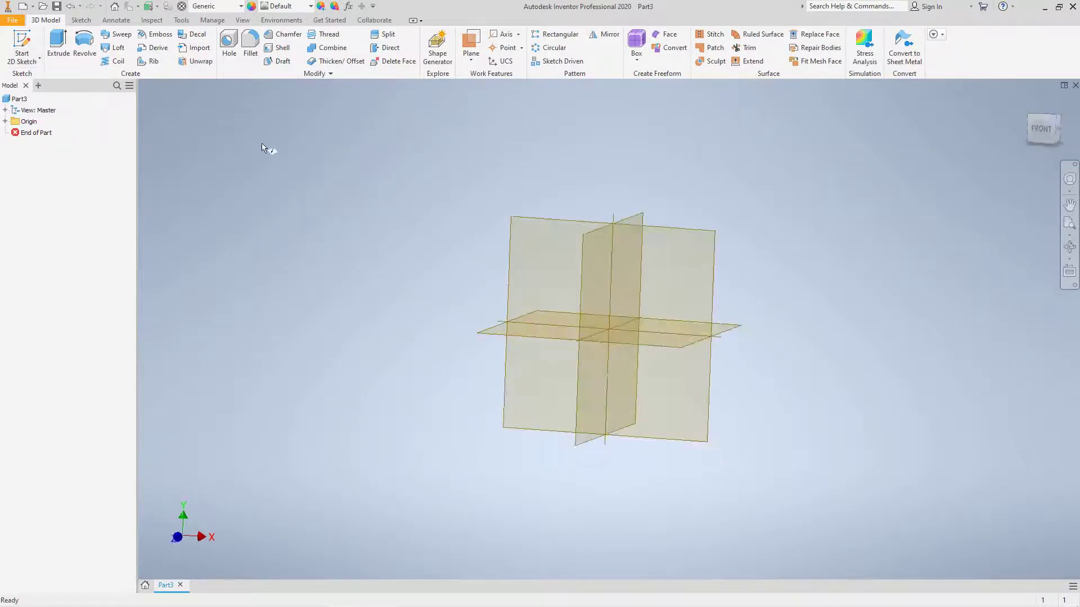
click(658, 253)
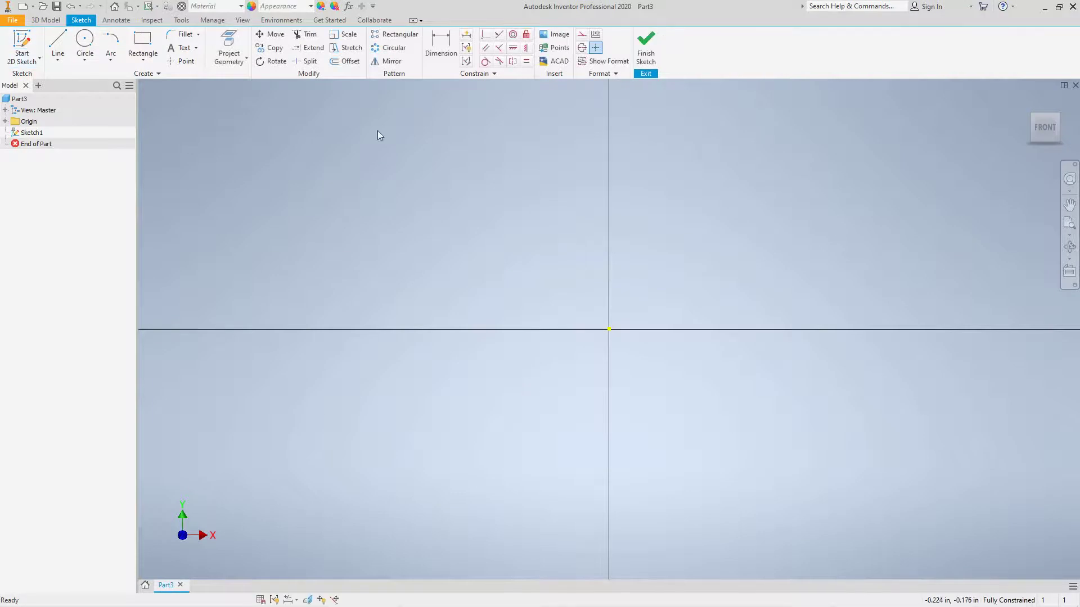
click(60, 48)
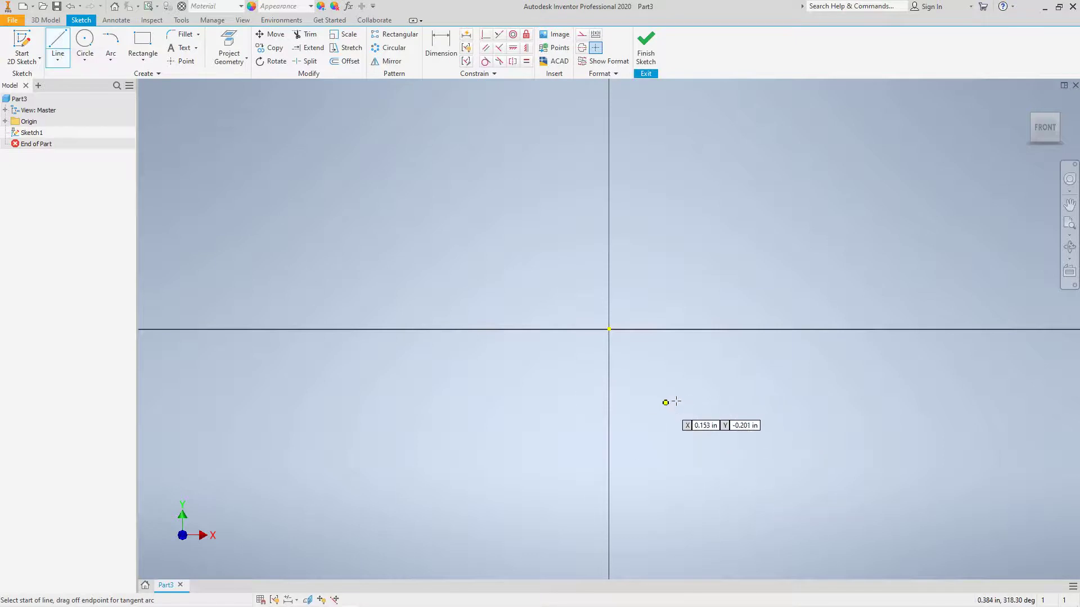
Draw the bottom edge, left side, the notch's bottom, right and top edges, and the upper left side.
click(662, 364)
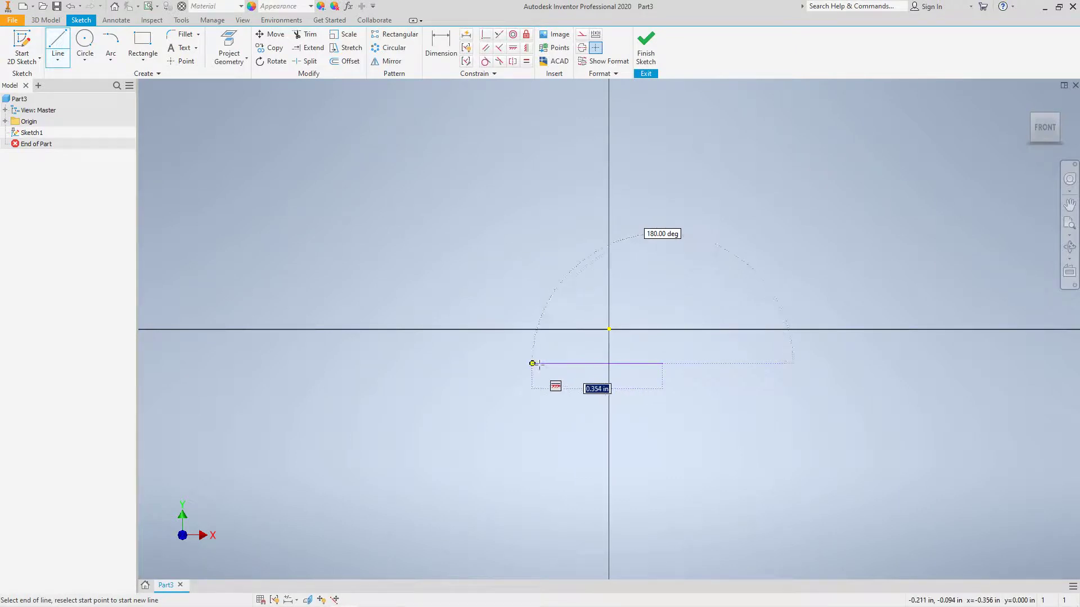
click(543, 364)
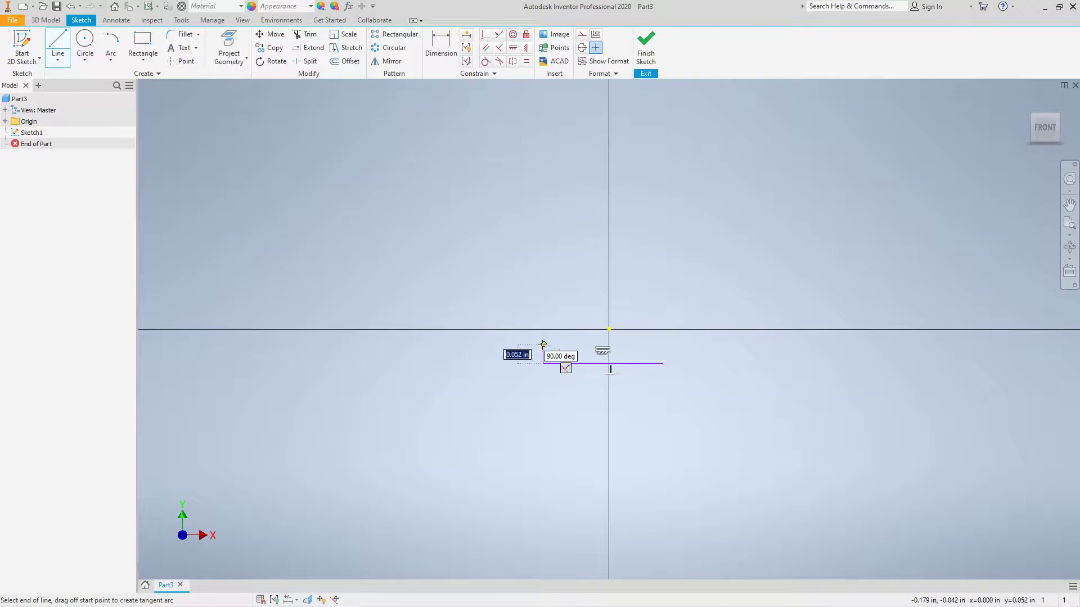
click(543, 343)
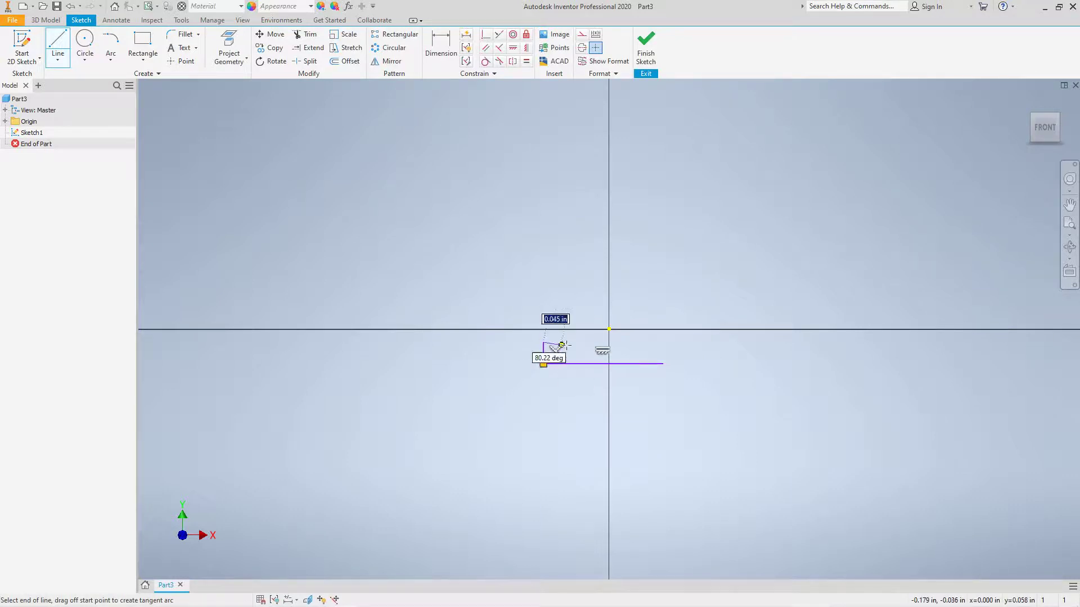
scroll(569, 342, up, 2)
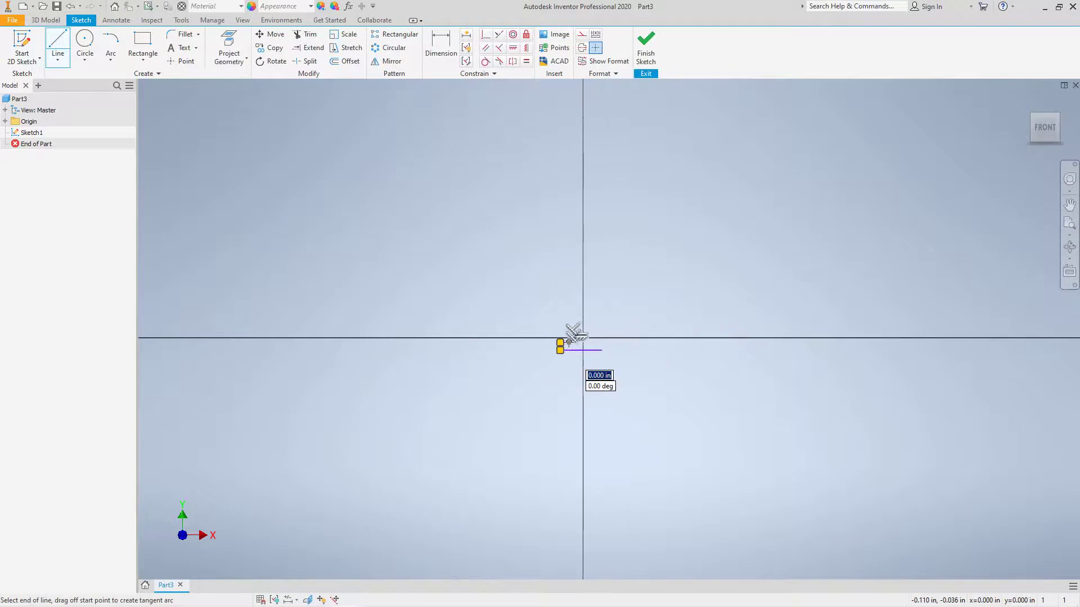
scroll(569, 342, down, 6)
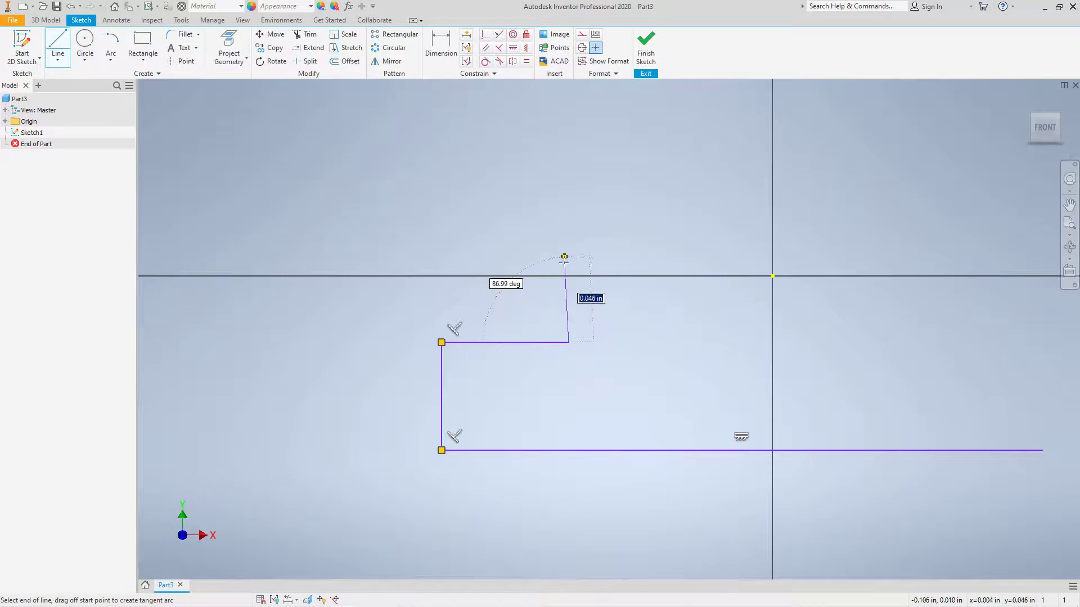
click(568, 293)
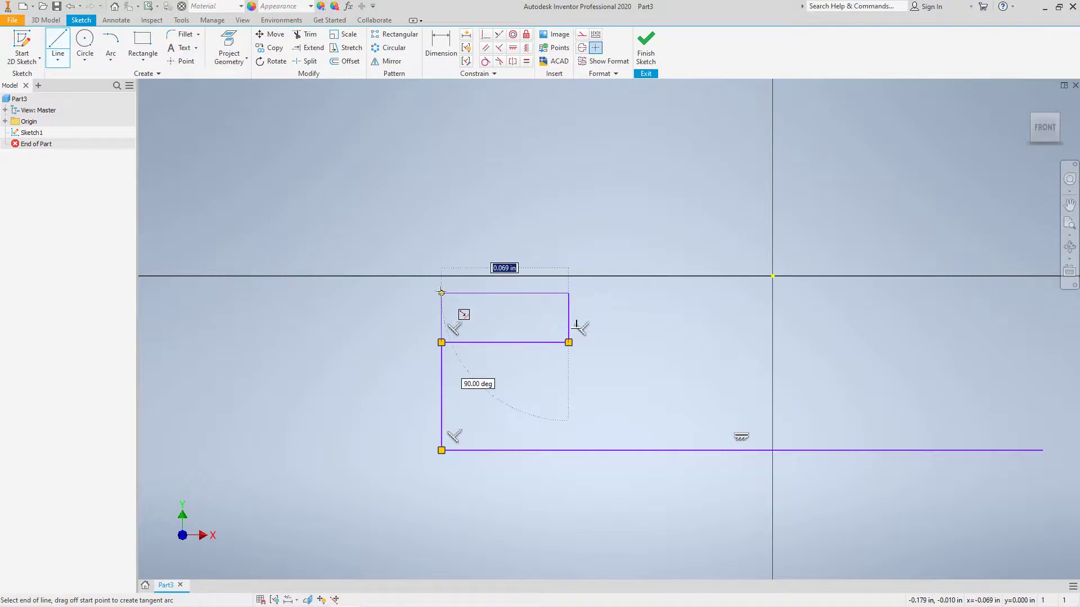
click(441, 293)
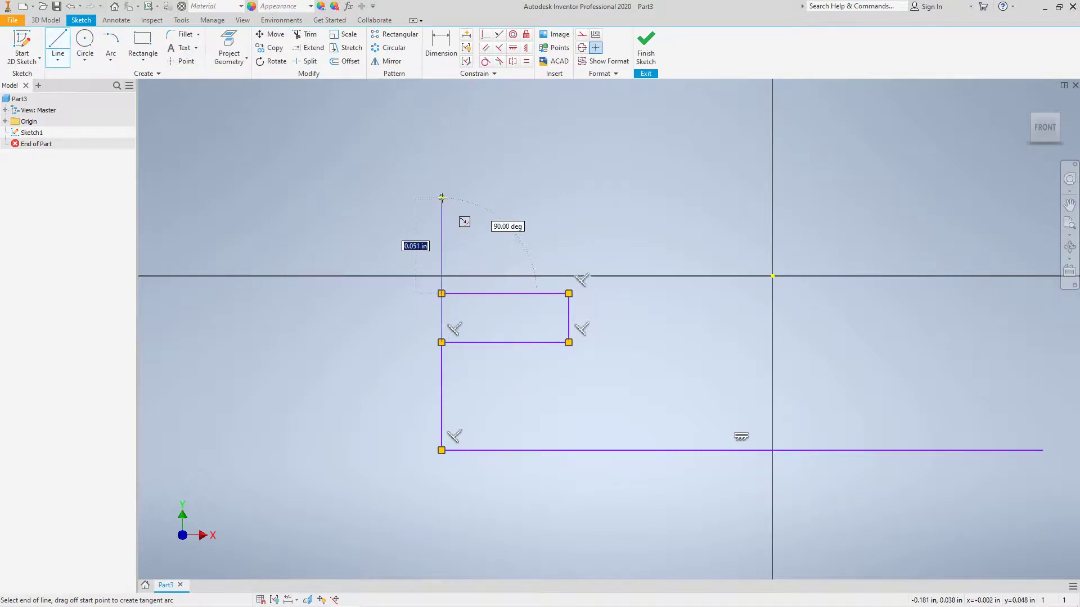
click(441, 221)
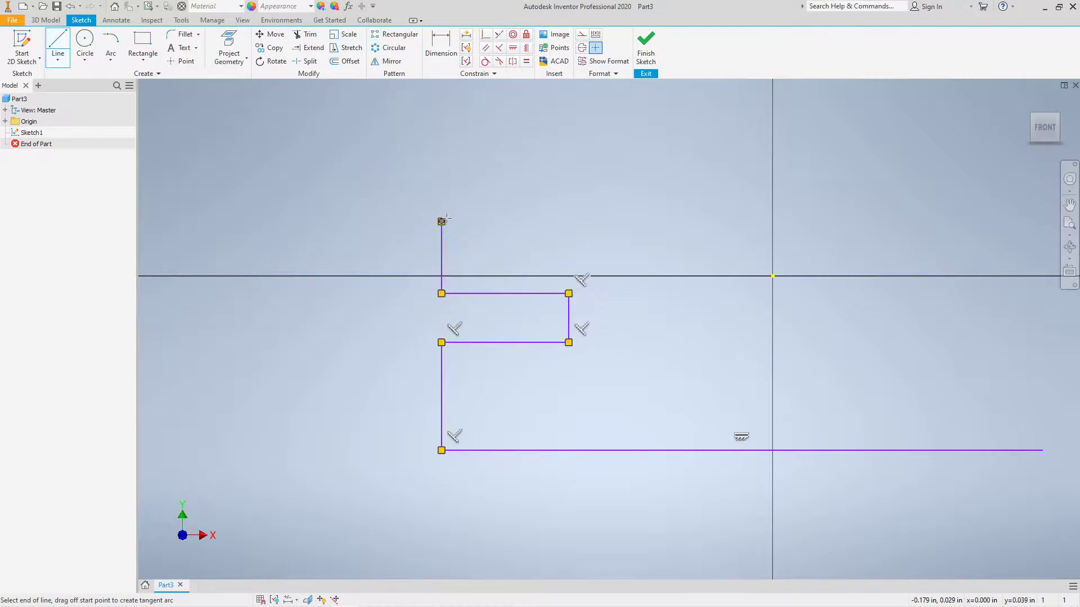
scroll(467, 210, up, 5)
scroll(470, 210, down, 6)
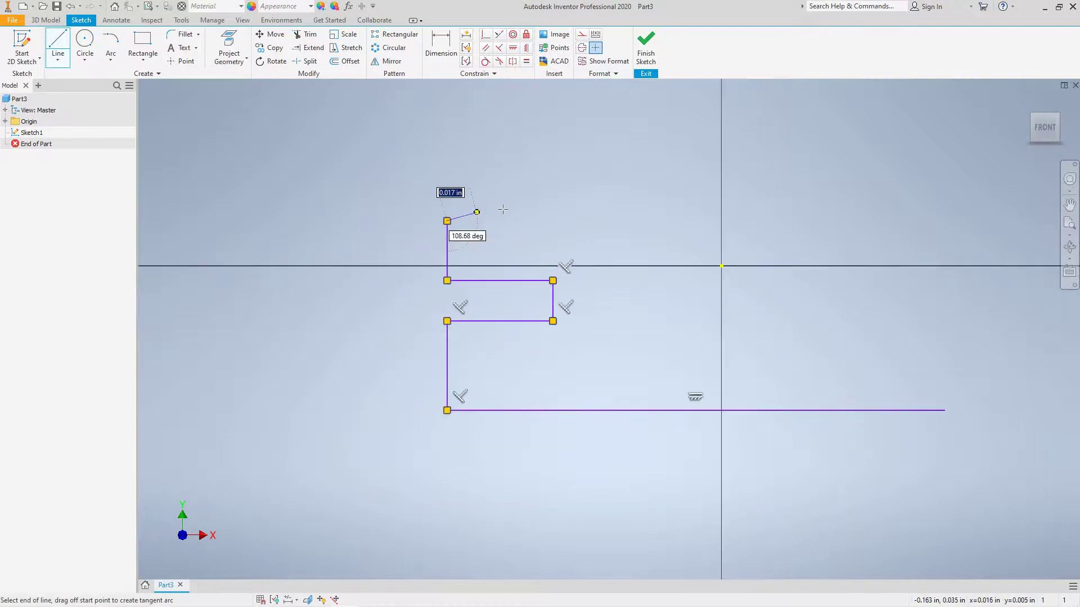
Close the outline with the inclined top, short flat peak, sloping shoulder and vertical right side.
mouse_move(502, 209)
middle_down()
mouse_move(521, 228)
mouse_move(481, 248)
middle_up()
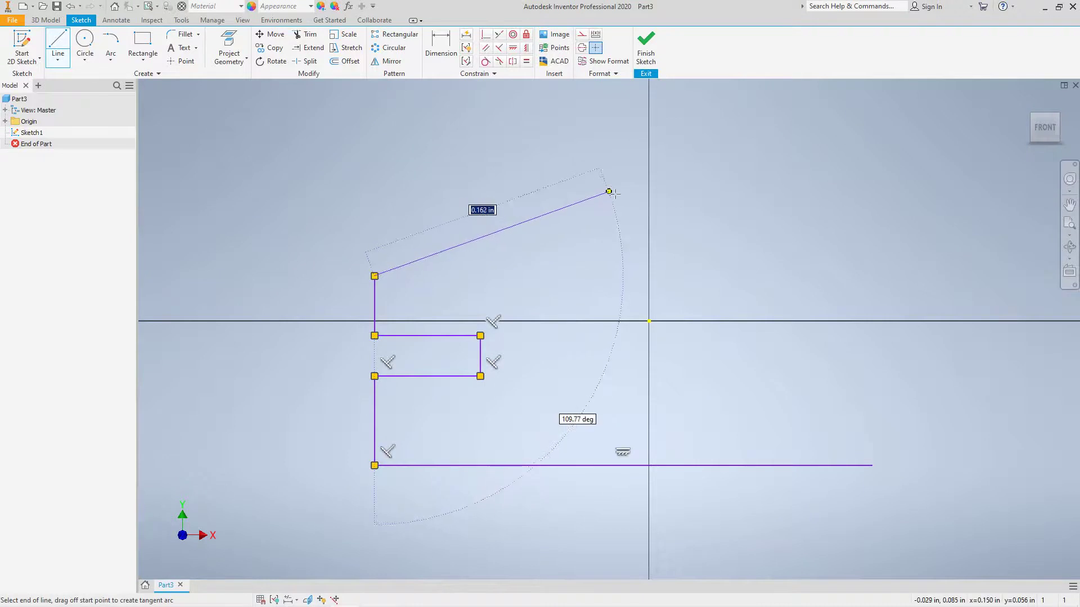
click(600, 166)
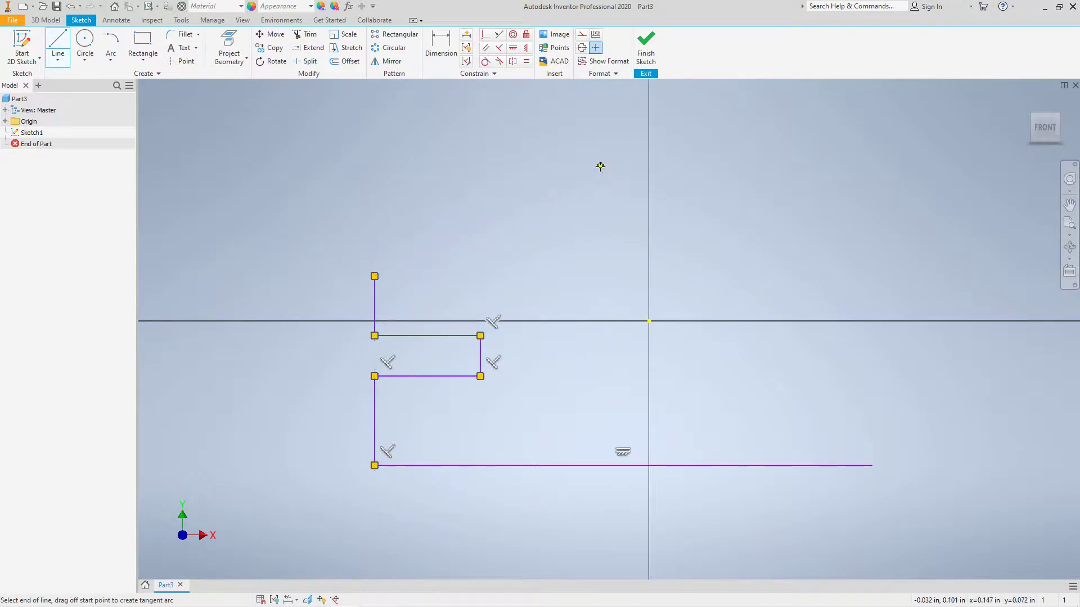
click(680, 165)
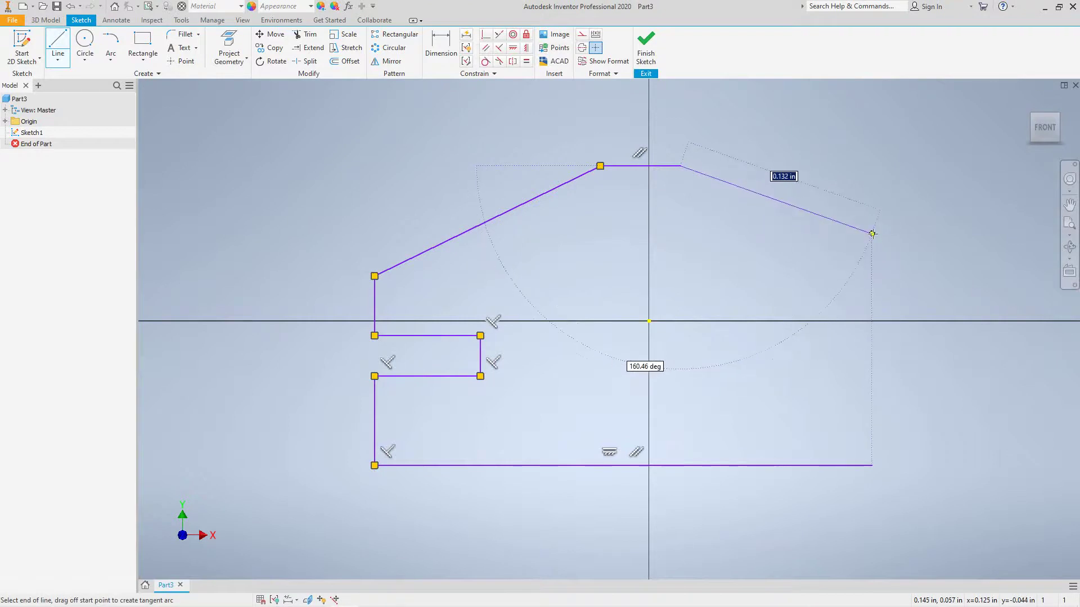
click(873, 233)
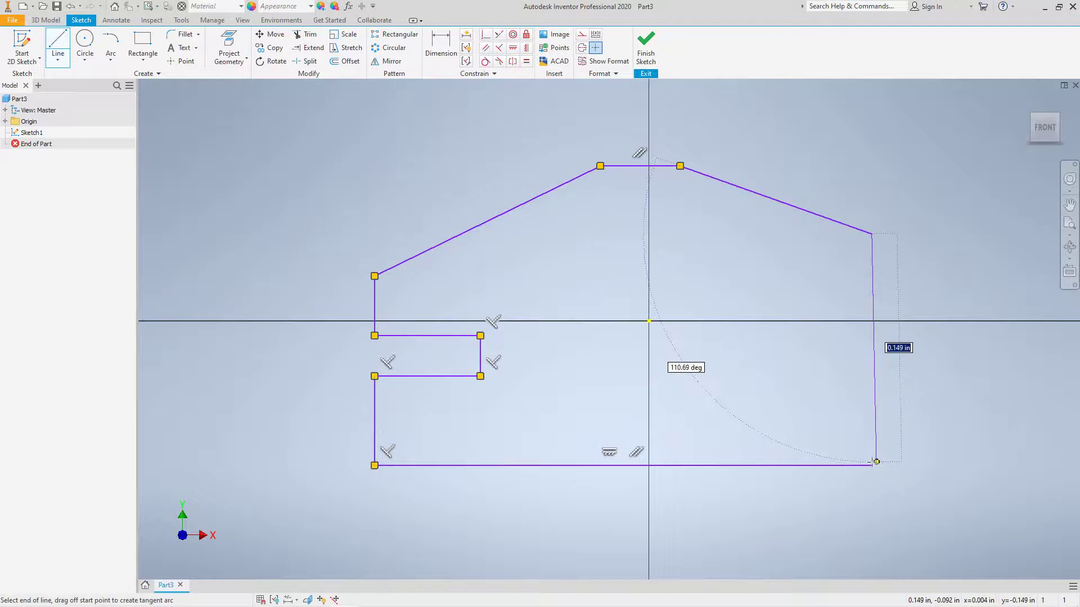
click(872, 465)
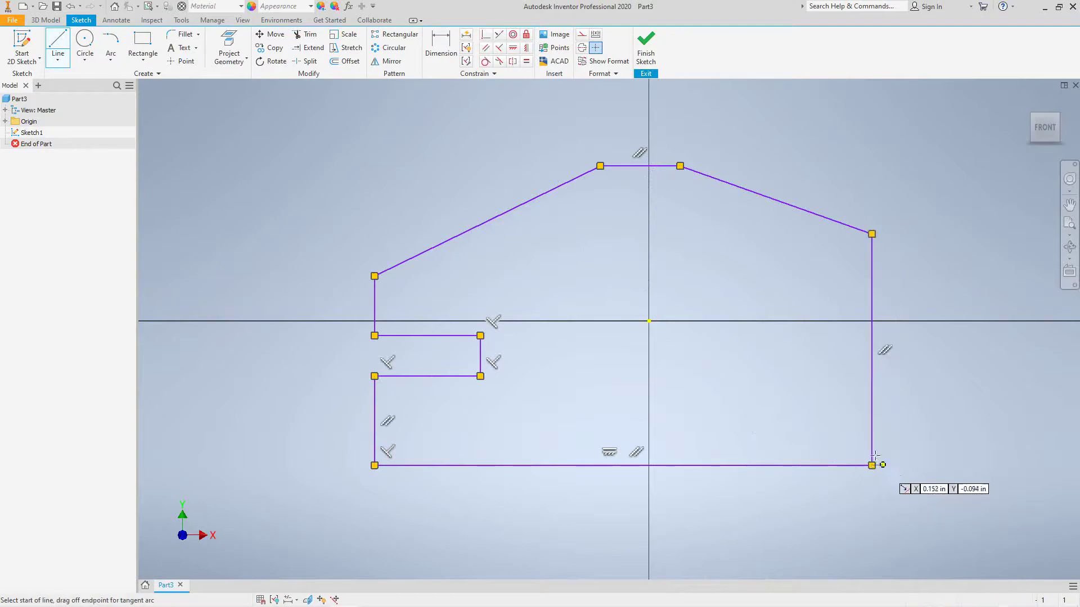
Dimension the bottom edge to a 3 inch overall width.
middle_drag(846, 420, 807, 398)
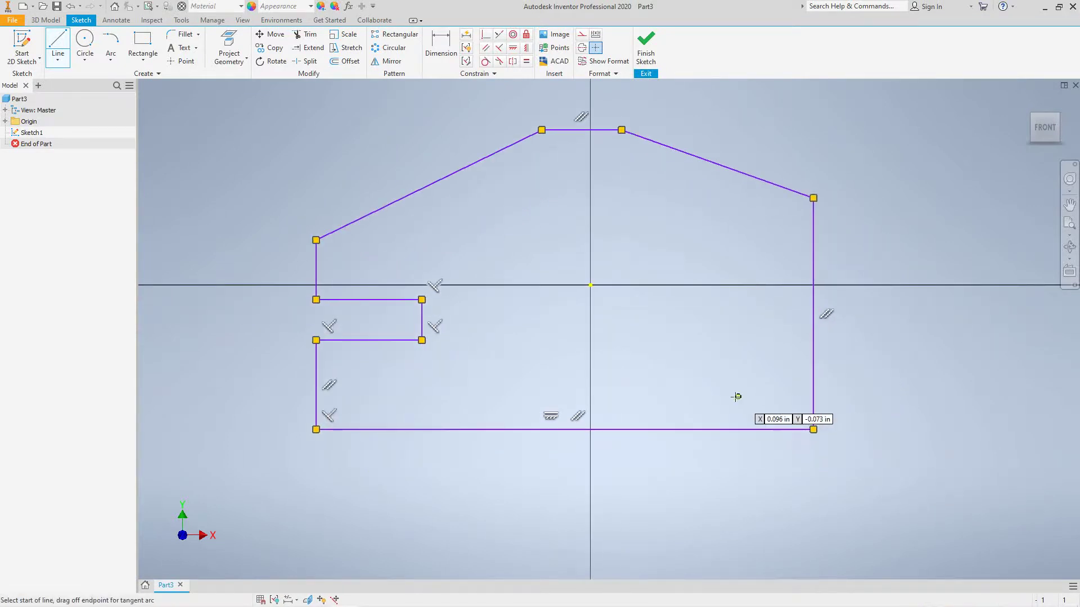
mouse_move(697, 371)
middle_down()
mouse_move(695, 384)
mouse_move(670, 375)
middle_up()
scroll(692, 384, up, 3)
scroll(692, 384, down, 5)
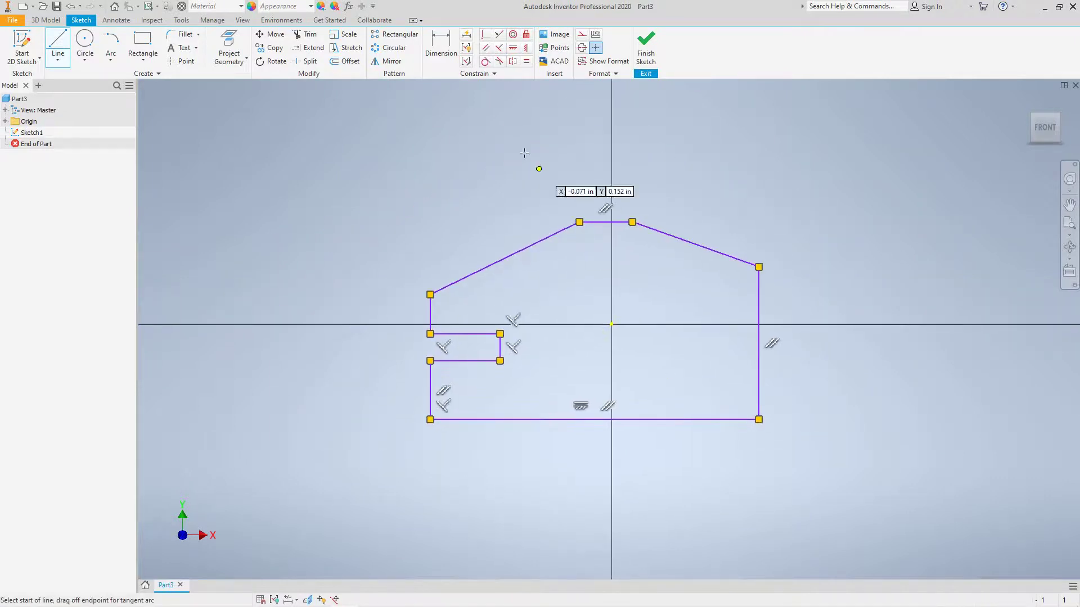
click(441, 44)
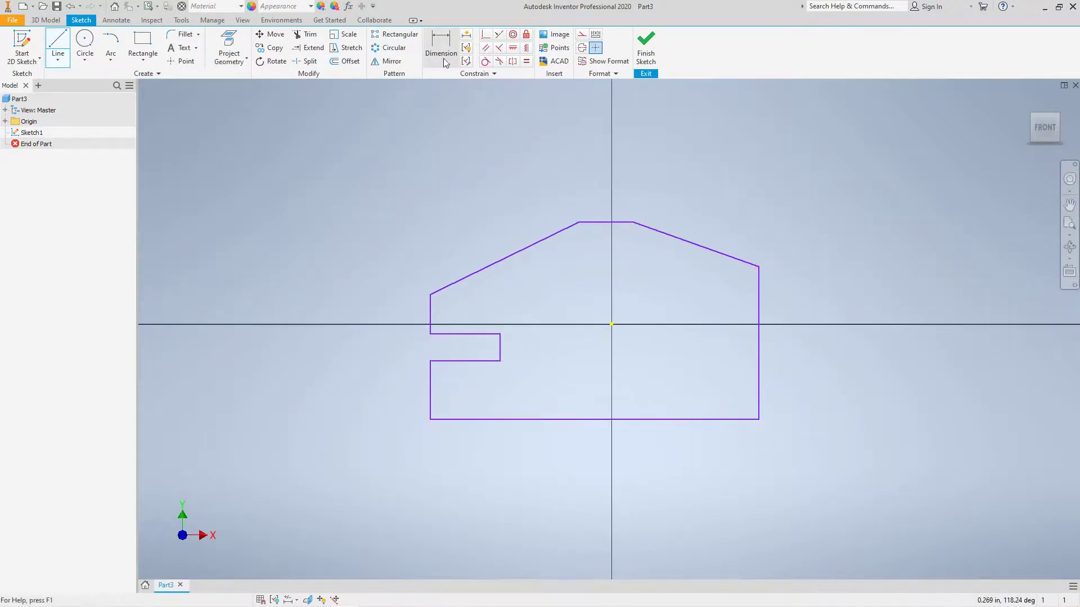
click(656, 420)
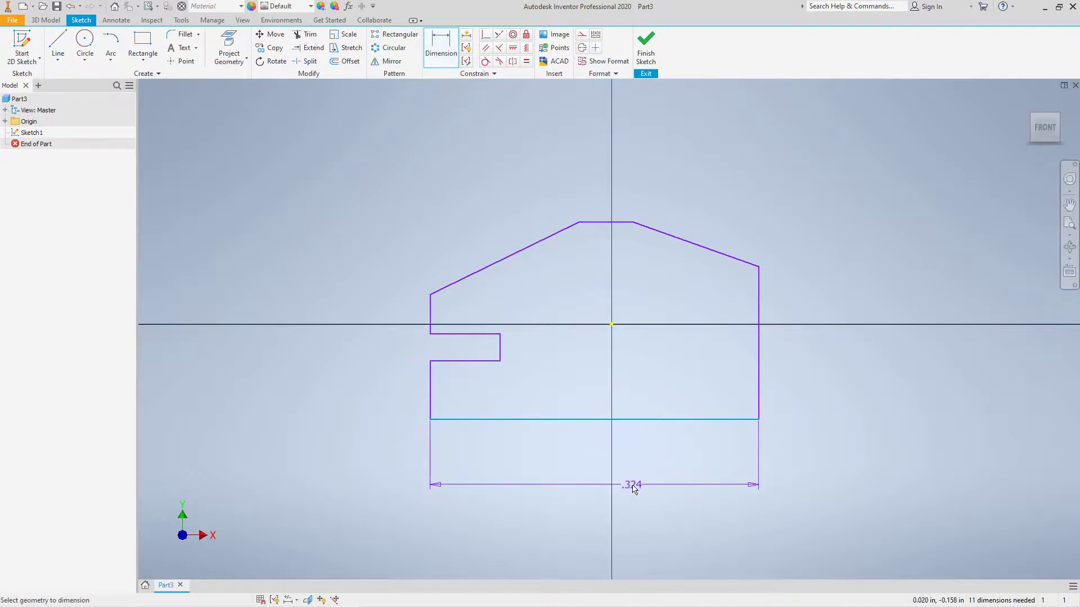
click(632, 488)
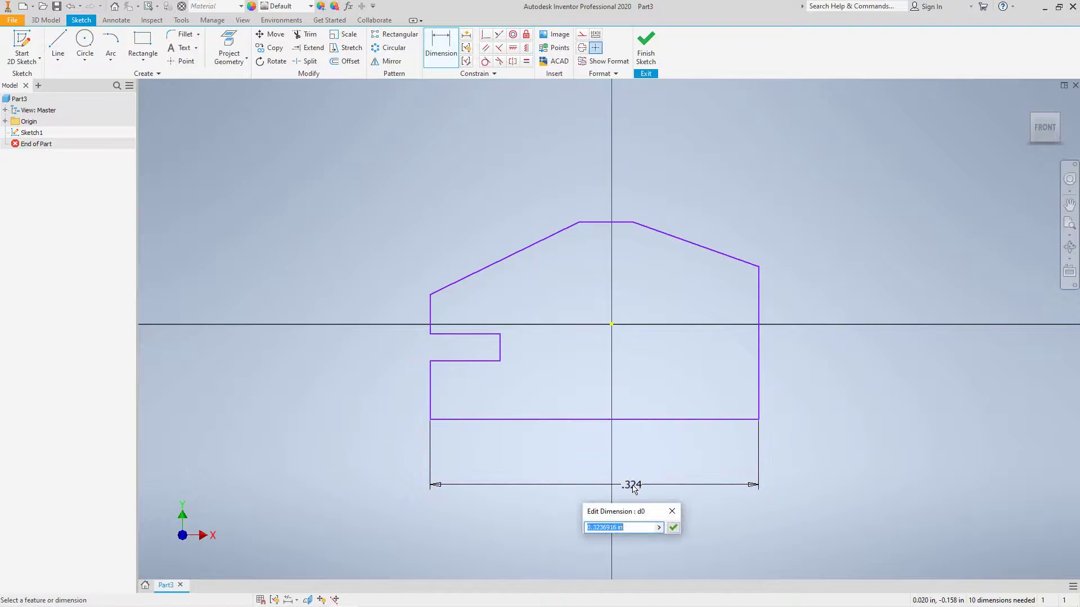
text(3)
click(675, 528)
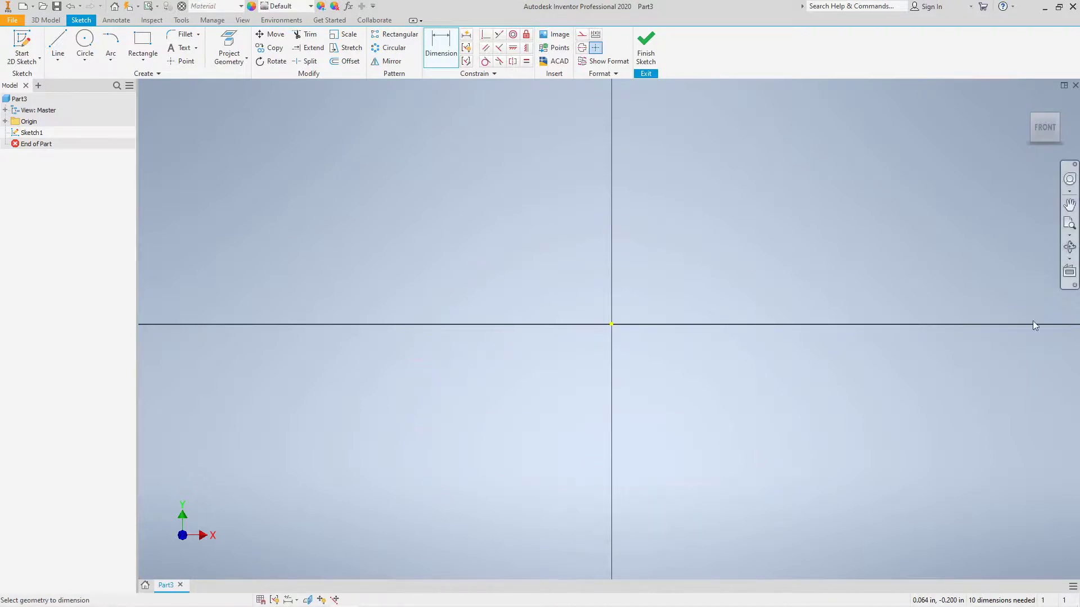
Dimension the short left edge below the notch to 0.25 inch.
click(1068, 243)
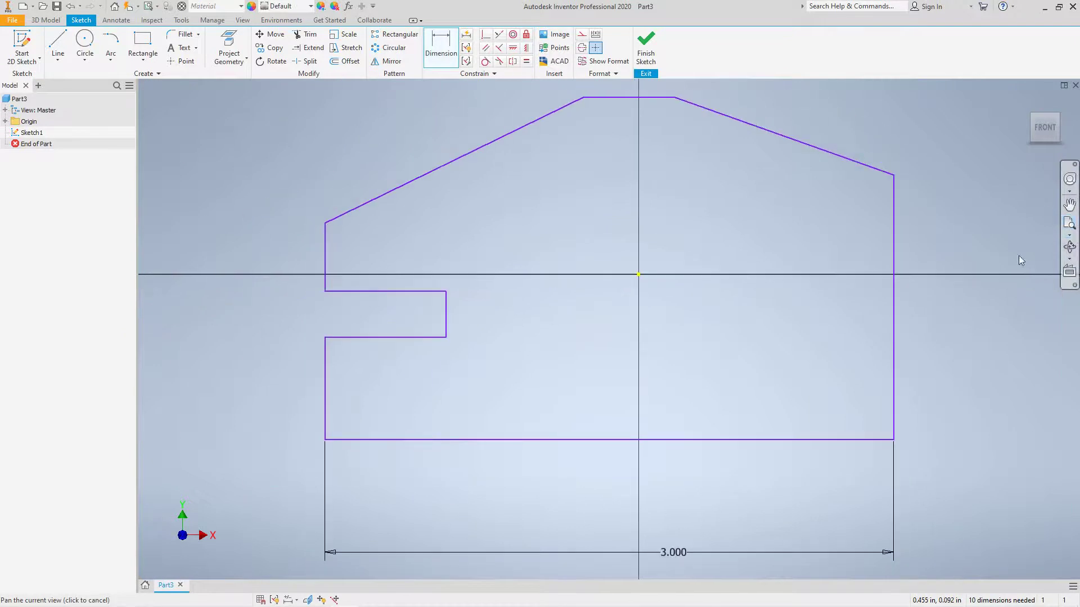
middle_drag(748, 364, 736, 384)
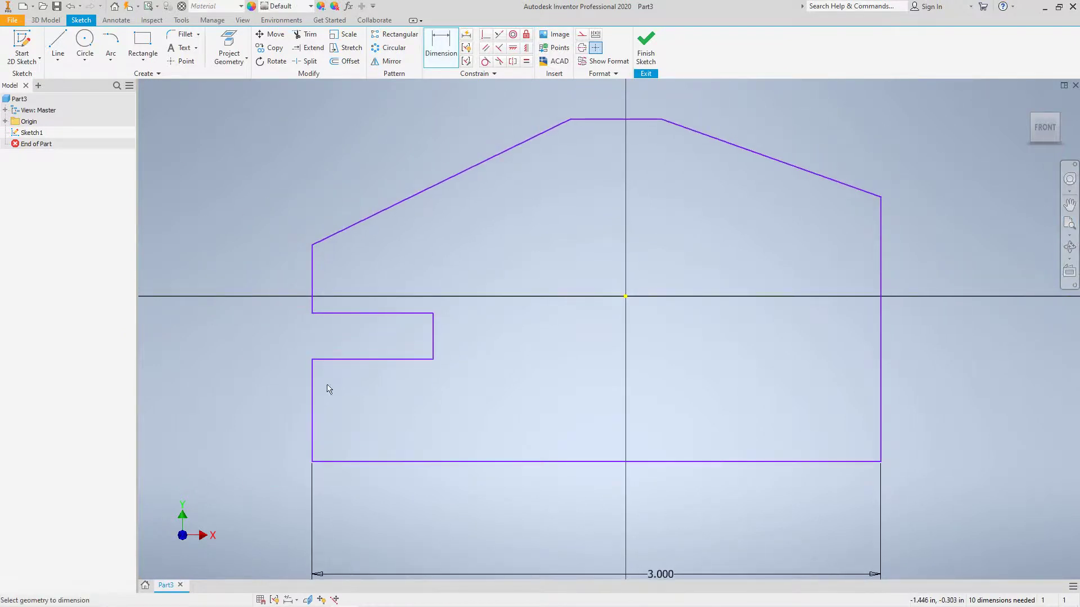
click(316, 411)
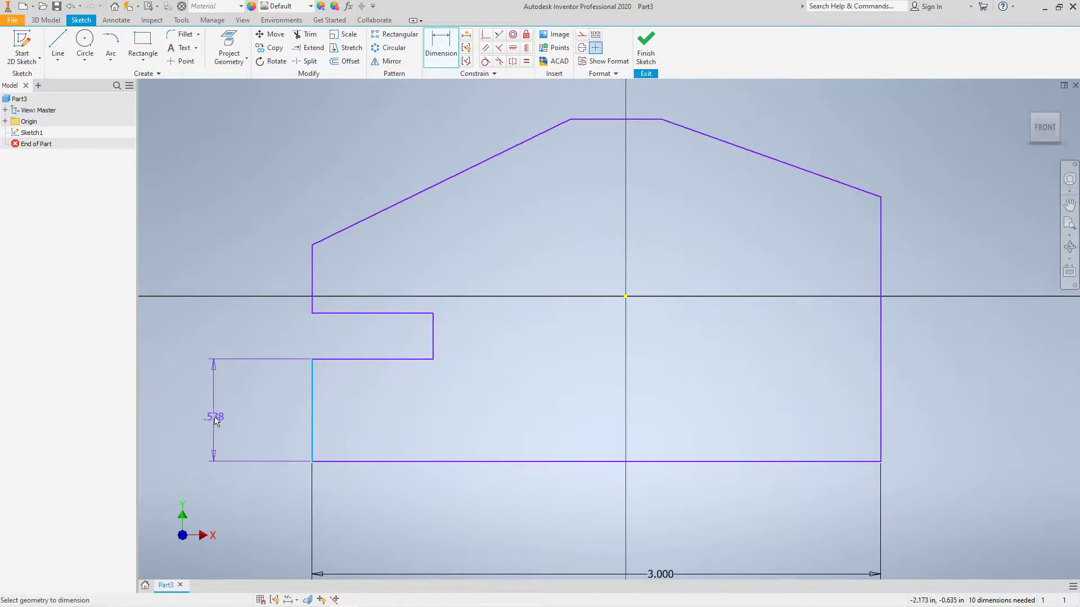
click(215, 419)
text(.25)
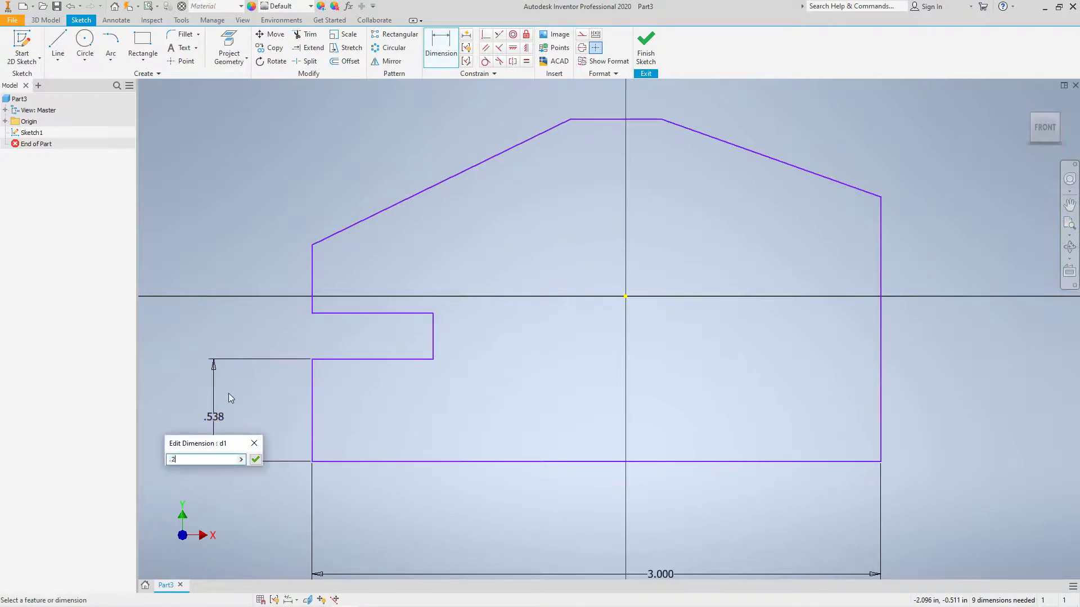
click(252, 464)
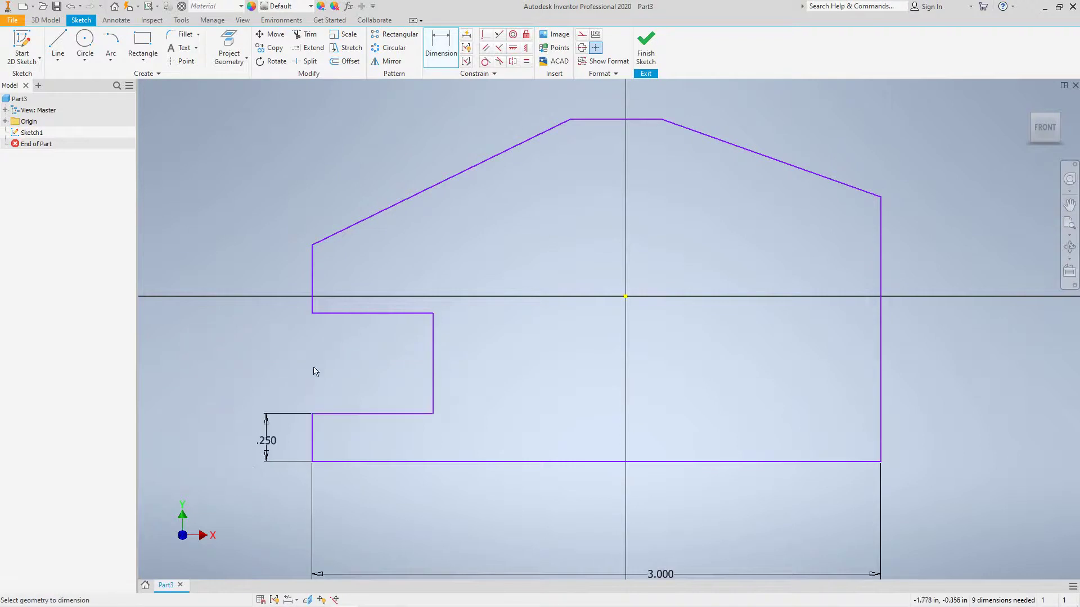
Dimension the notch to 0.75 inch deep and 0.5 inch tall.
click(385, 415)
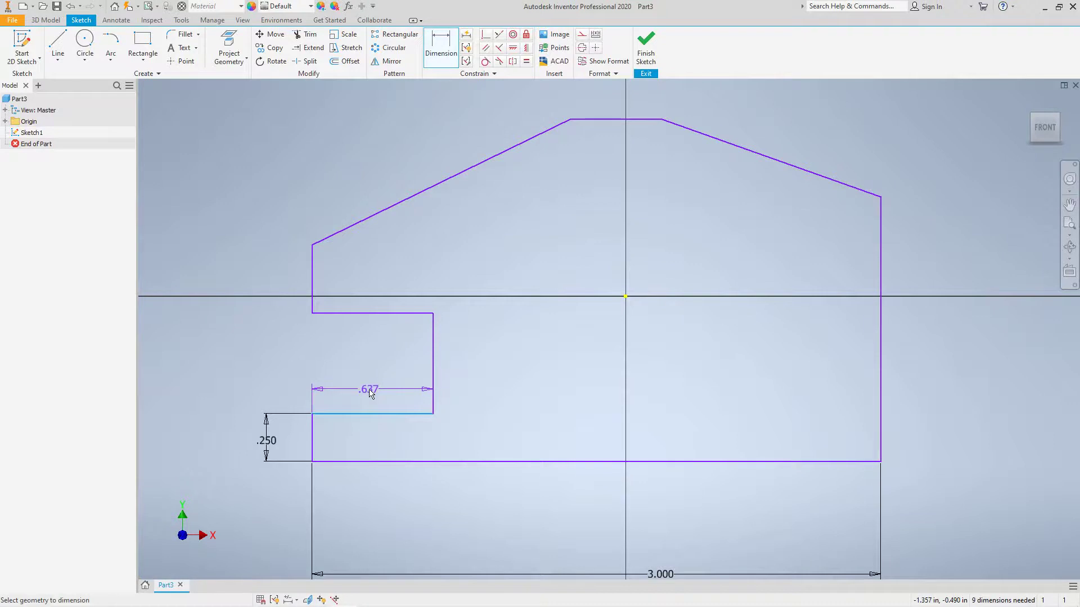
click(370, 393)
text(.4)
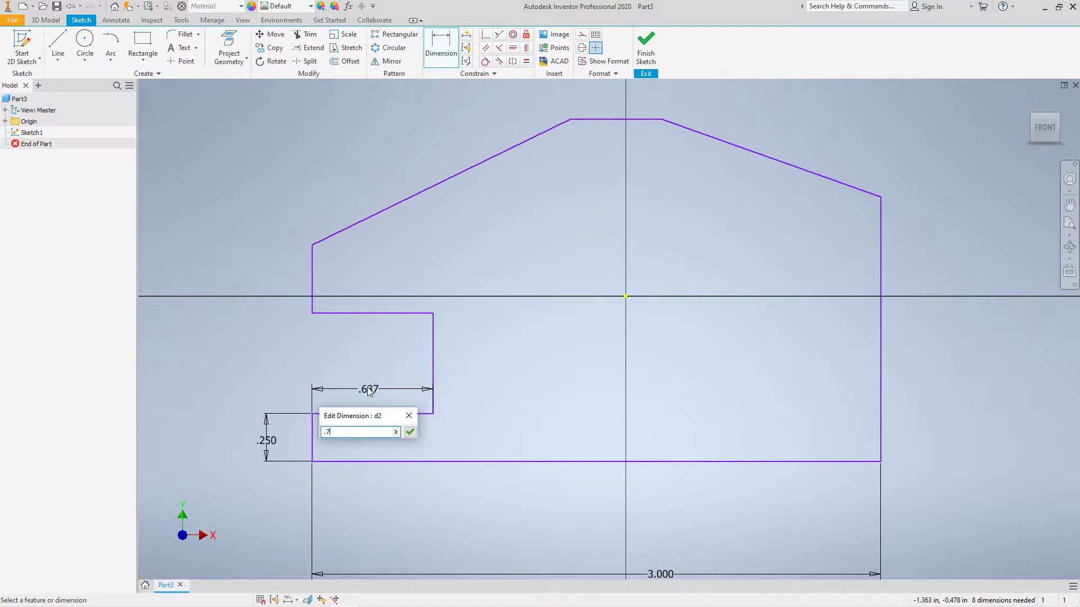
click(410, 433)
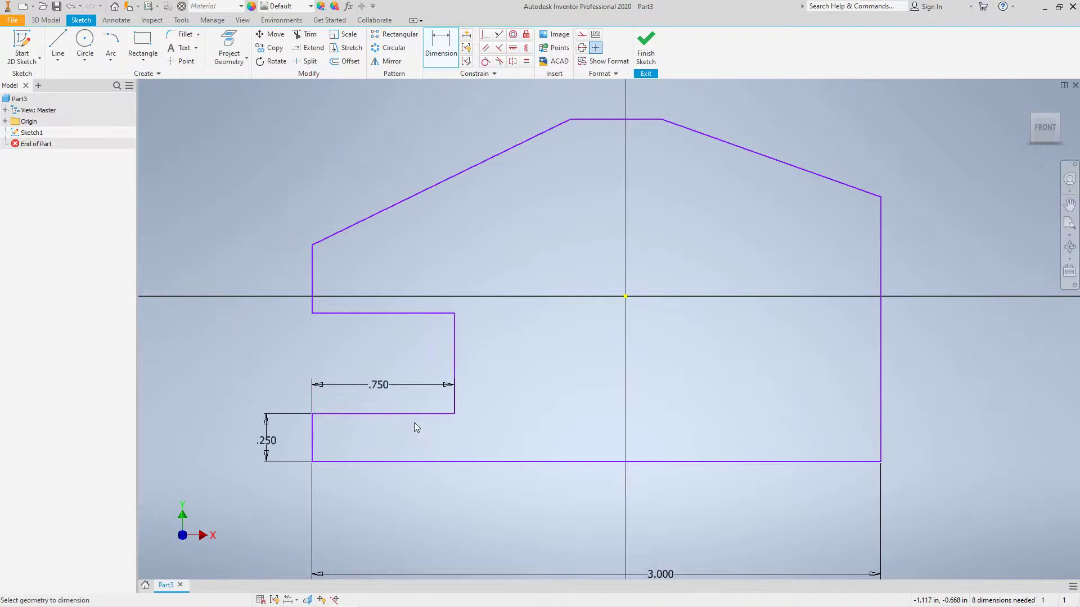
click(456, 367)
click(505, 365)
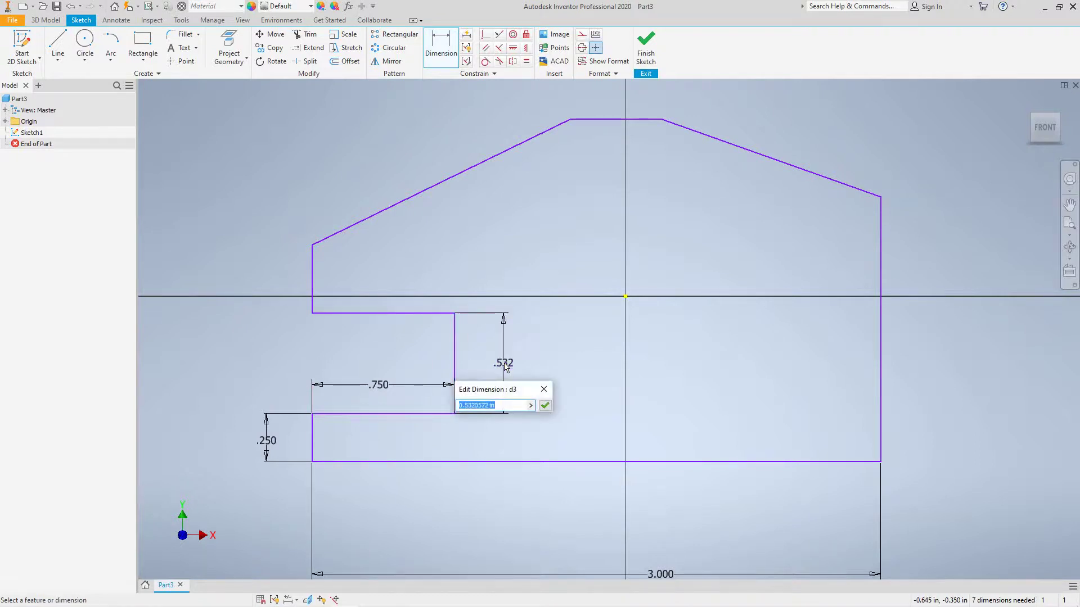
text(.5)
click(545, 405)
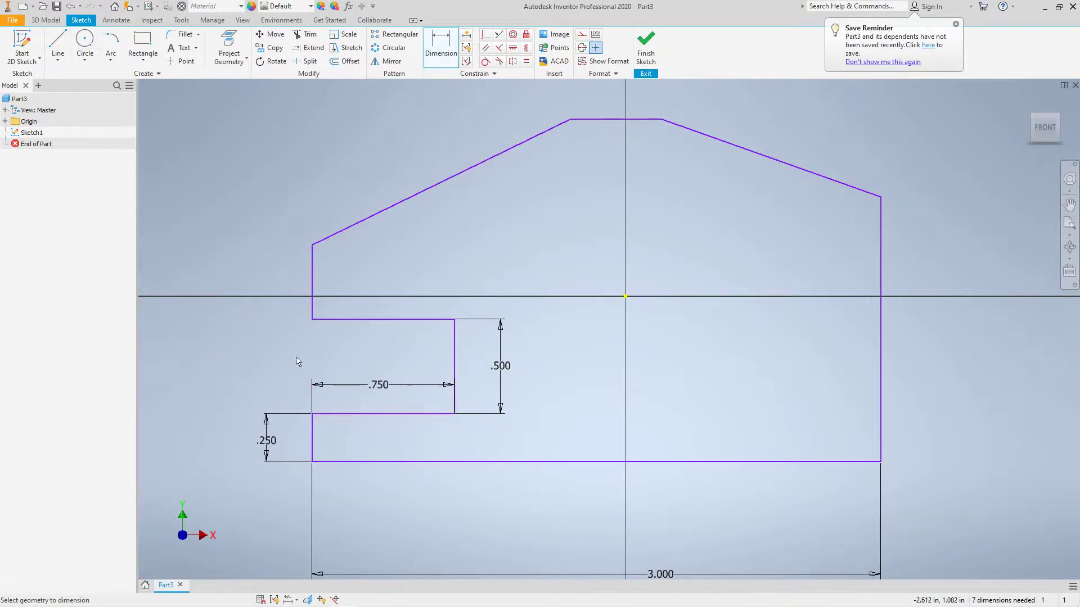
Dimension the left side from the bottom edge to the upper-left corner as 1.25 inches.
click(349, 462)
click(312, 245)
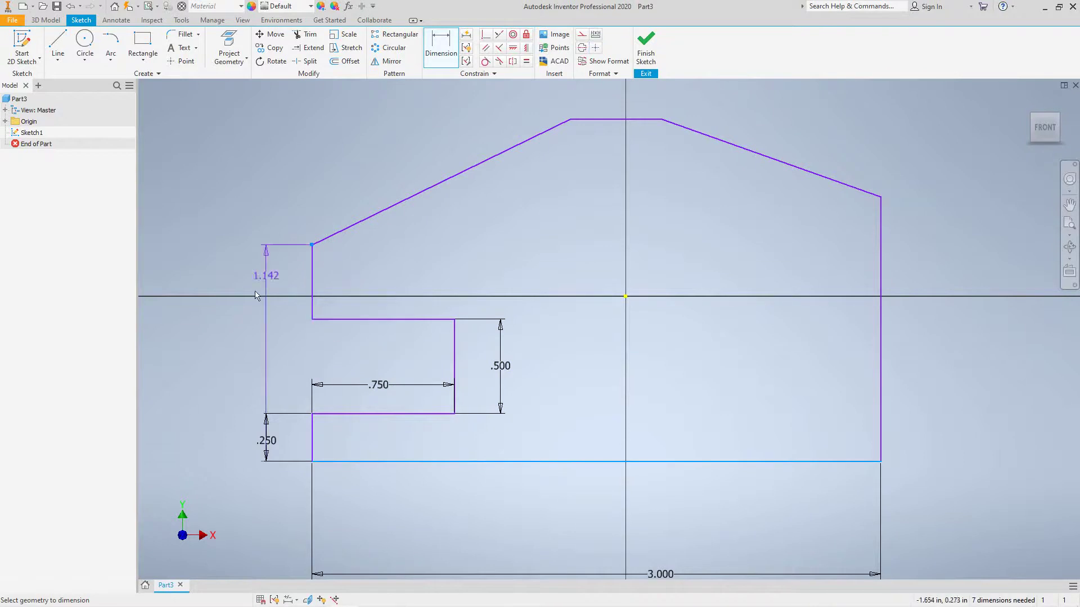
mouse_move(195, 341)
middle_down()
mouse_move(206, 350)
mouse_move(311, 338)
middle_up()
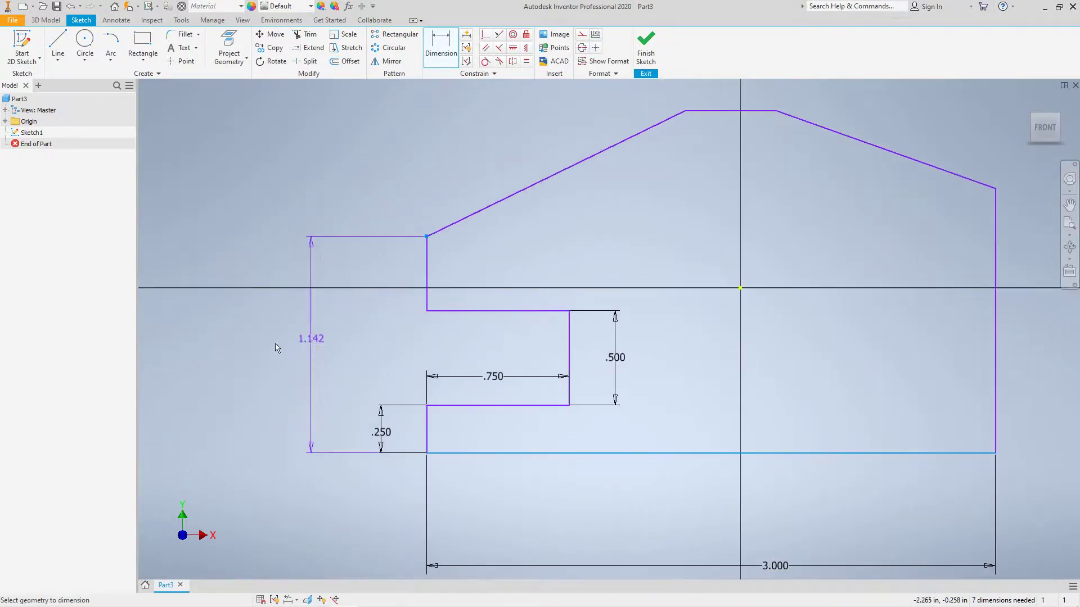
click(273, 349)
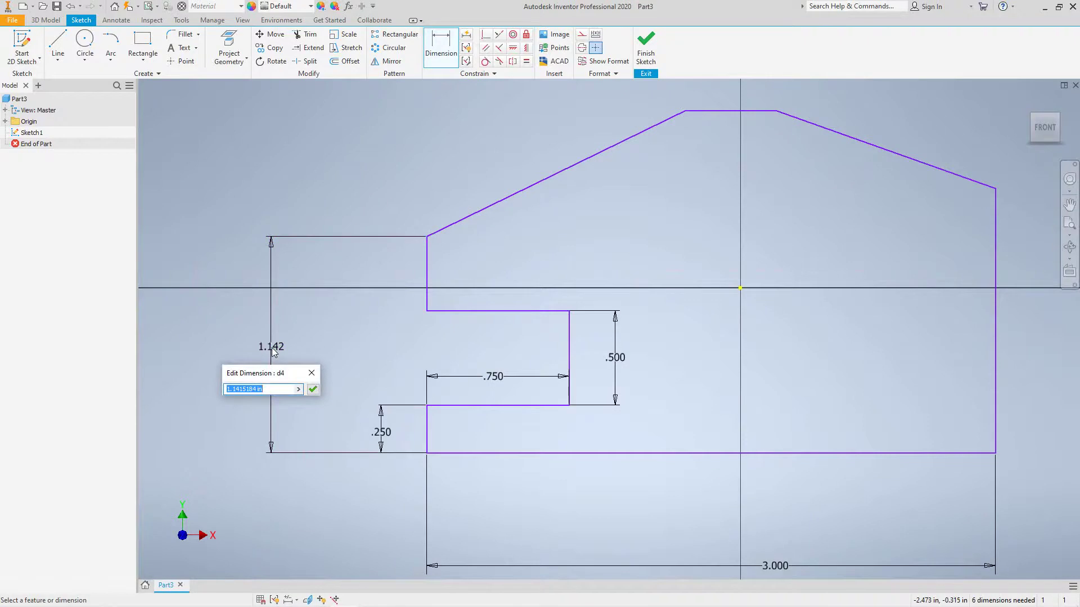
text(1.25)
click(313, 390)
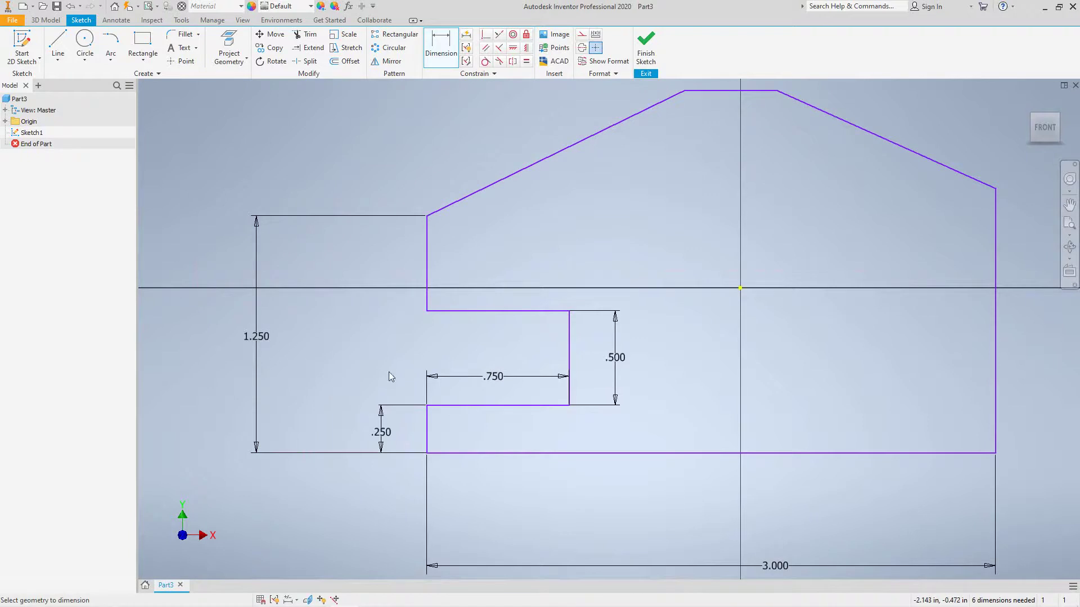
scroll(695, 380, up, 3)
scroll(695, 380, down, 5)
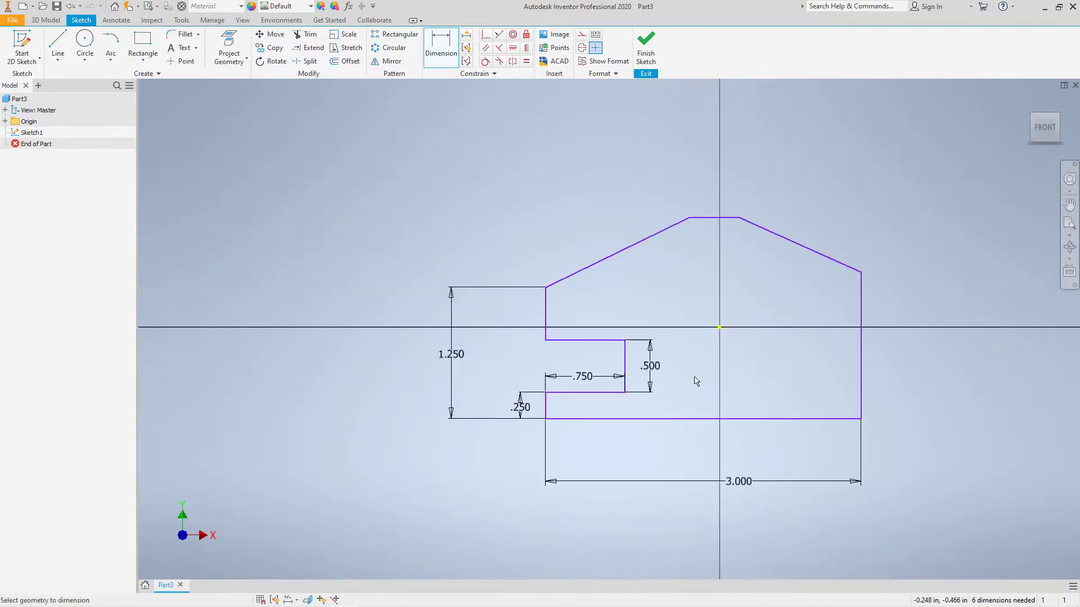
scroll(695, 378, up, 2)
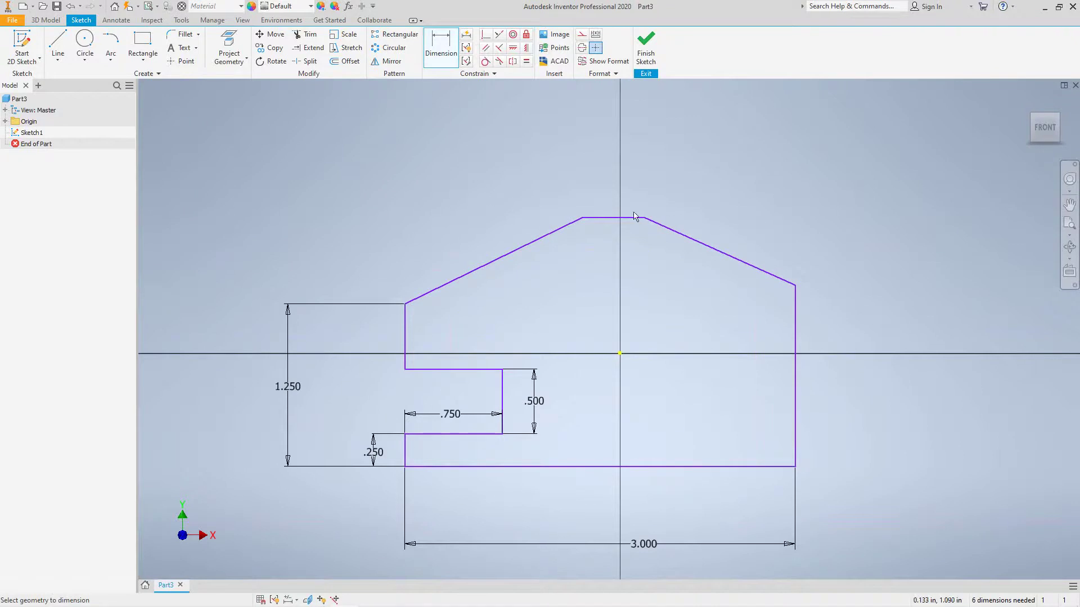
Dimension the flat top edge to 1 inch long.
click(613, 219)
click(613, 176)
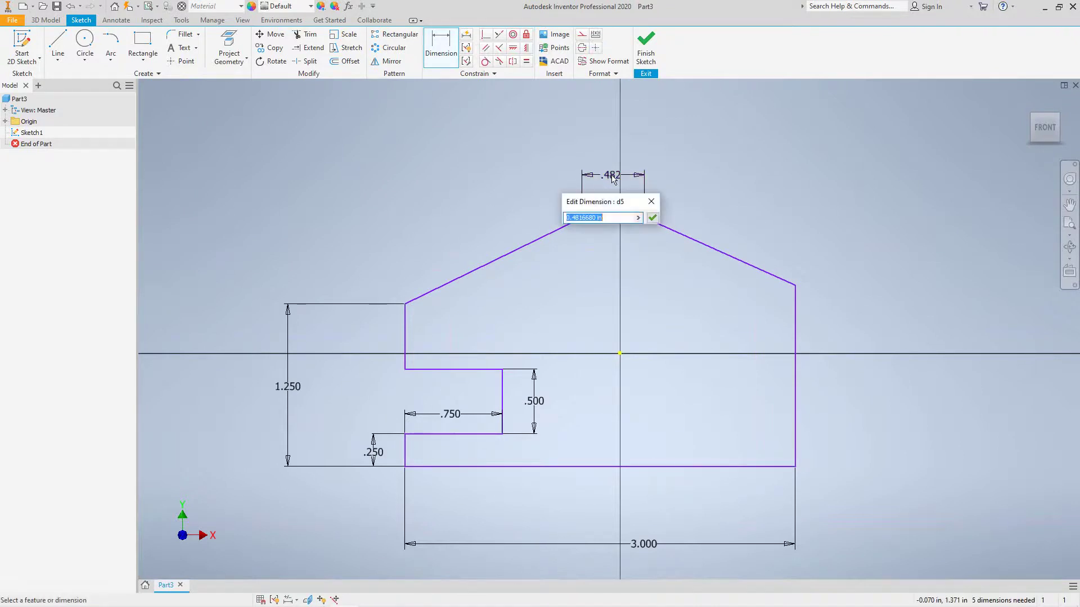
text(1)
click(653, 219)
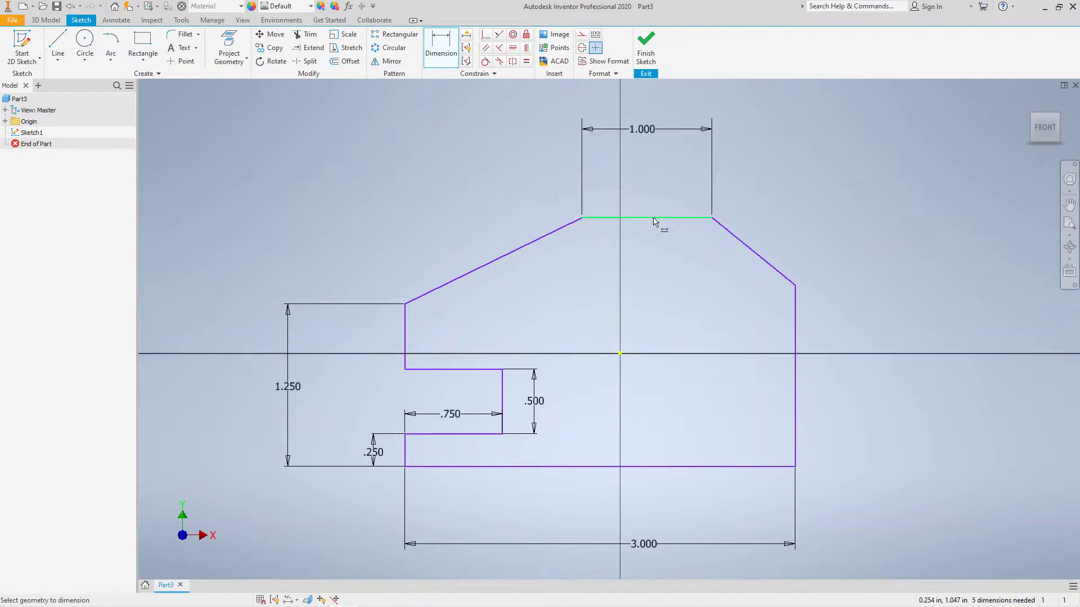
middle_drag(696, 253, 617, 246)
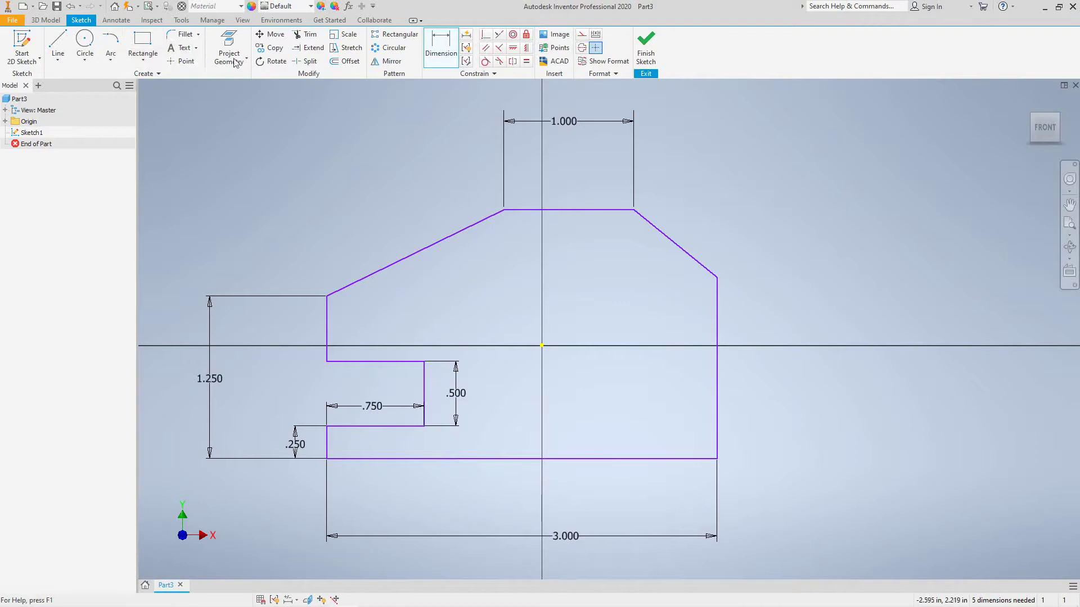
Dimension the distance from the bottom edge to the flat top as 2 inches.
click(441, 46)
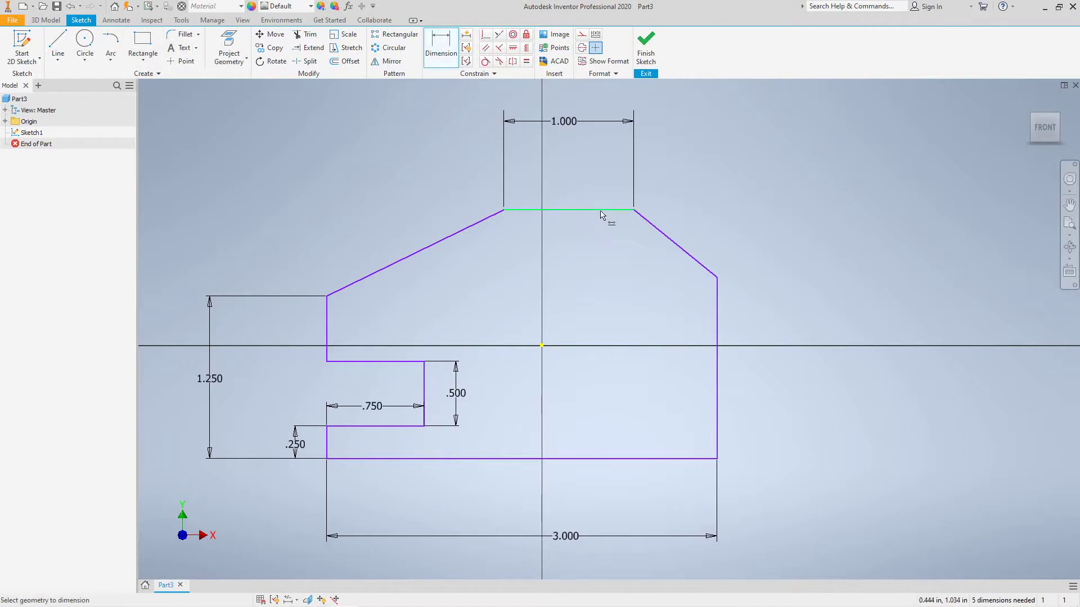
click(600, 210)
click(675, 459)
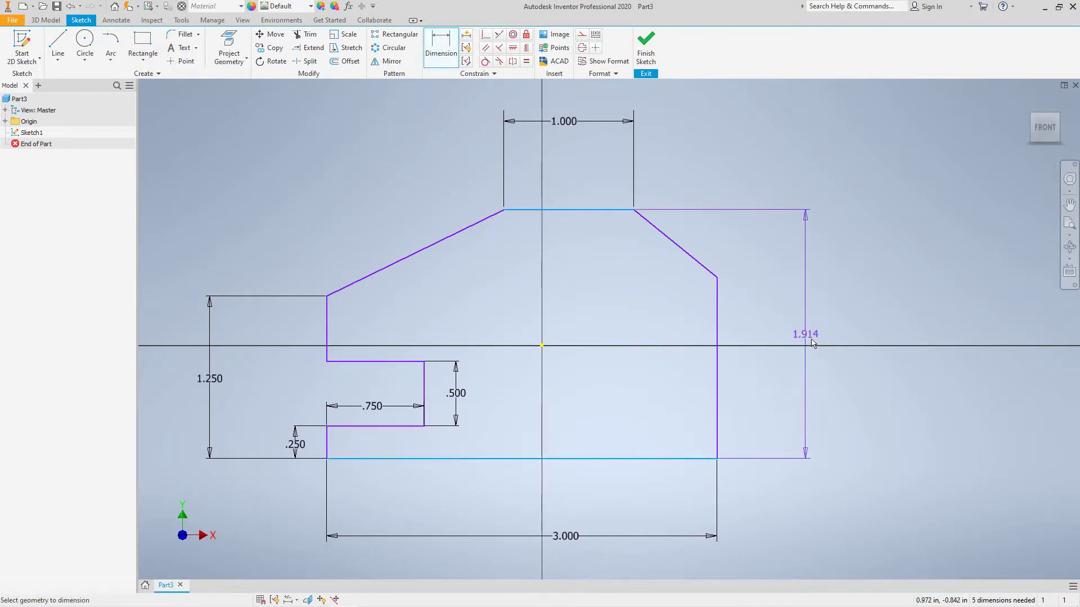
click(883, 319)
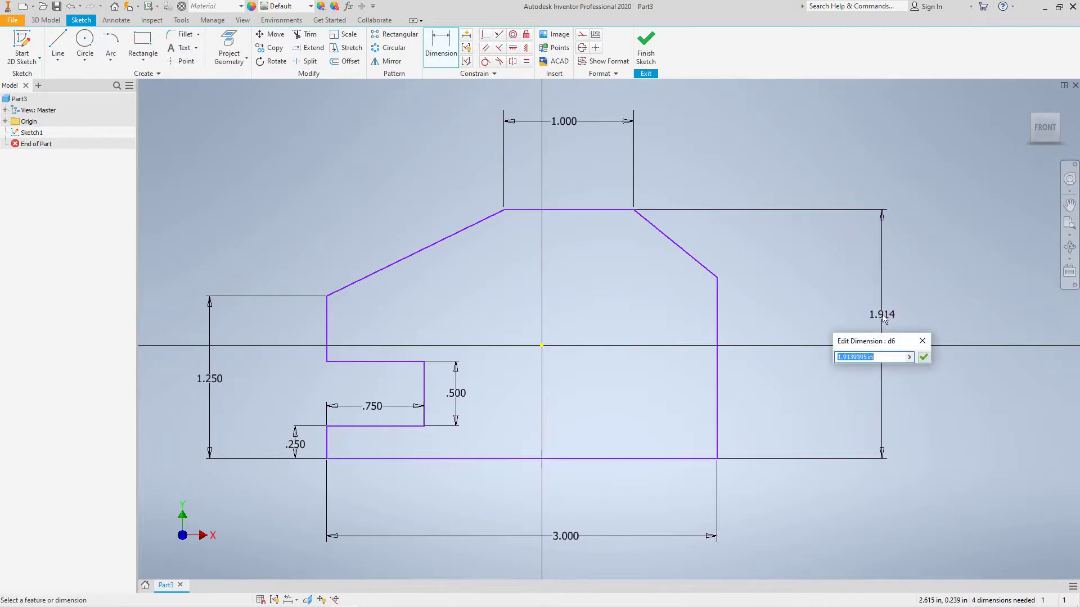
text(2)
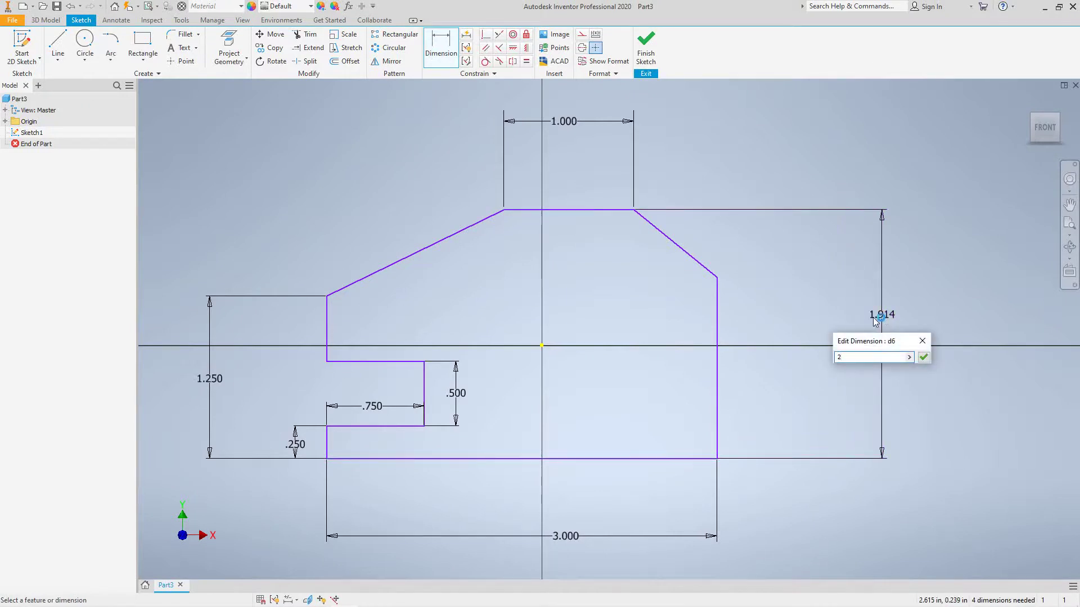
click(924, 357)
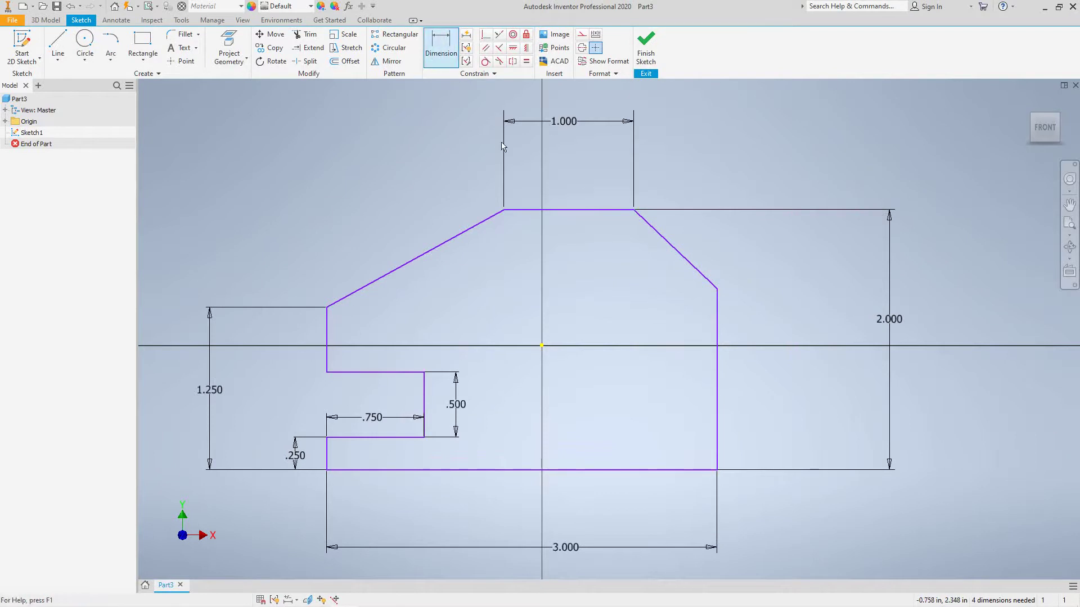
Dimension the right shoulder from the flat top's end to the right side as 0.75 inch.
key(d)
click(717, 317)
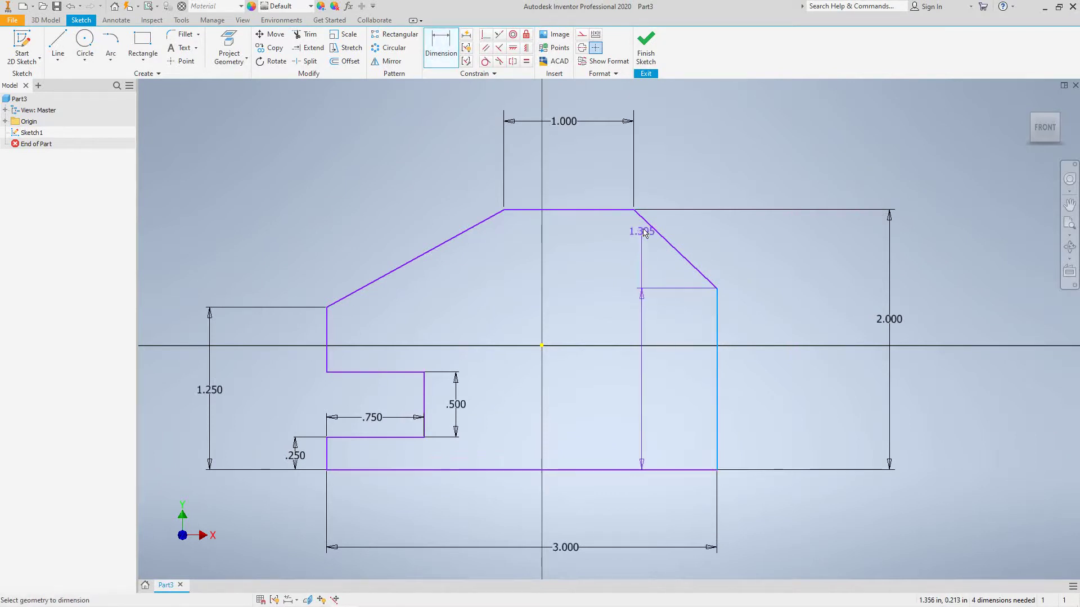
click(634, 210)
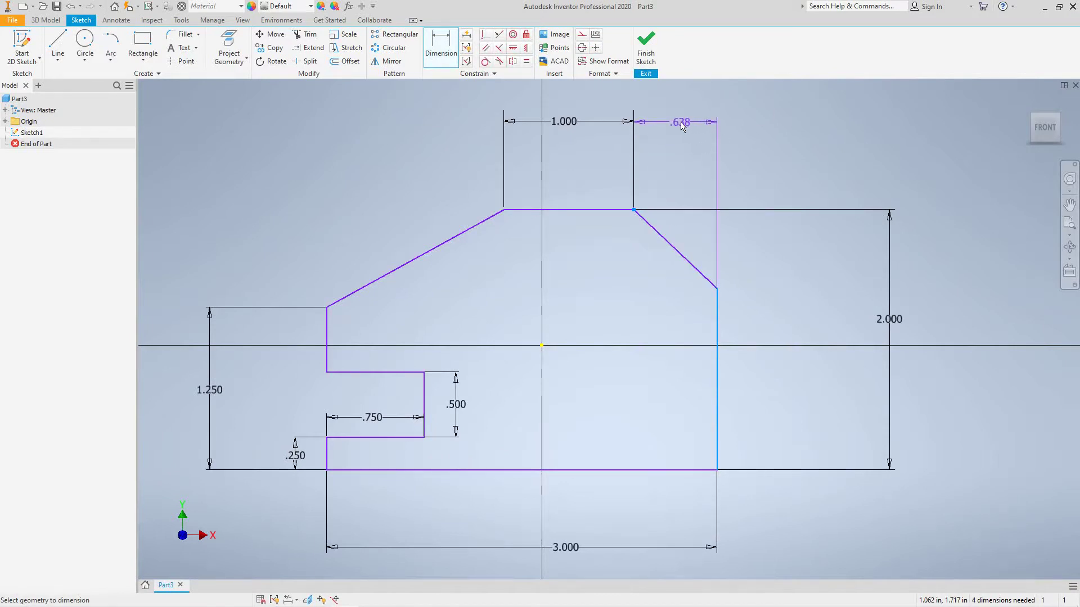
click(681, 126)
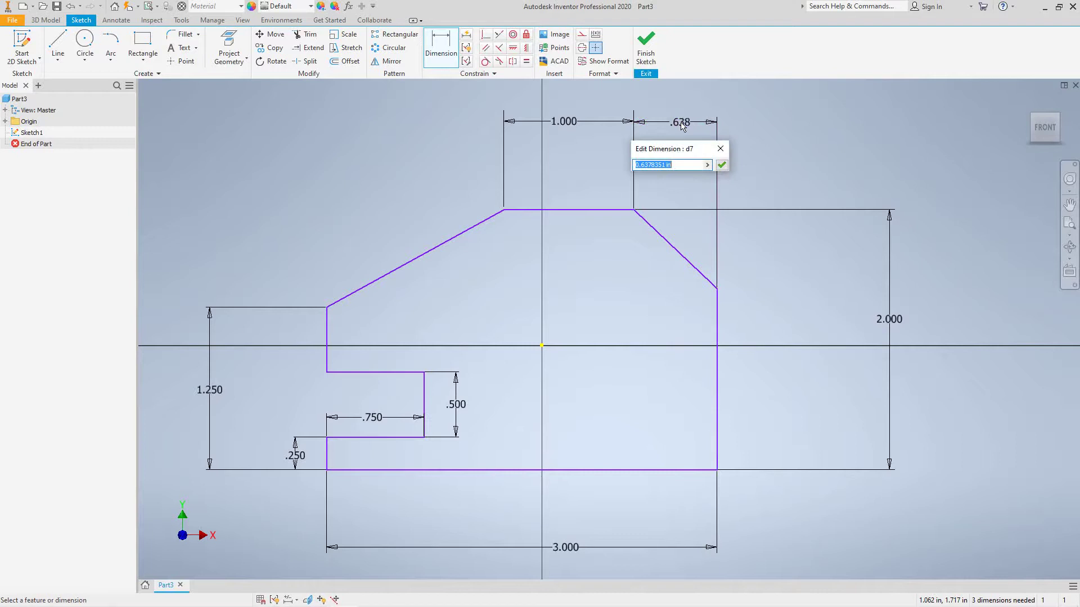
text(.75)
click(721, 165)
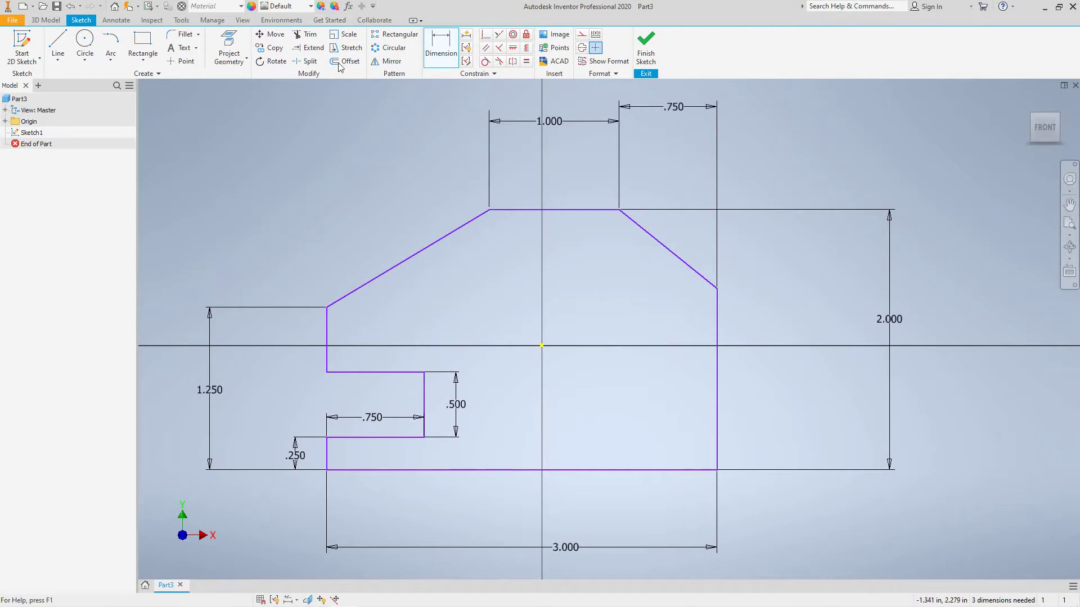
Draw a circle centred on the sketch origin inside the plate profile.
click(87, 41)
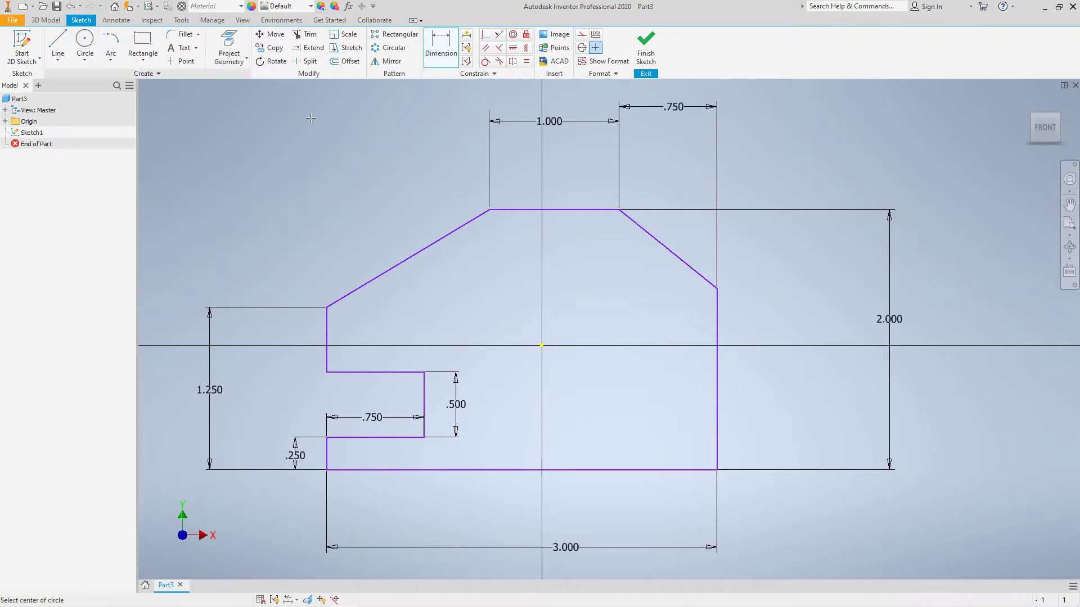
click(542, 345)
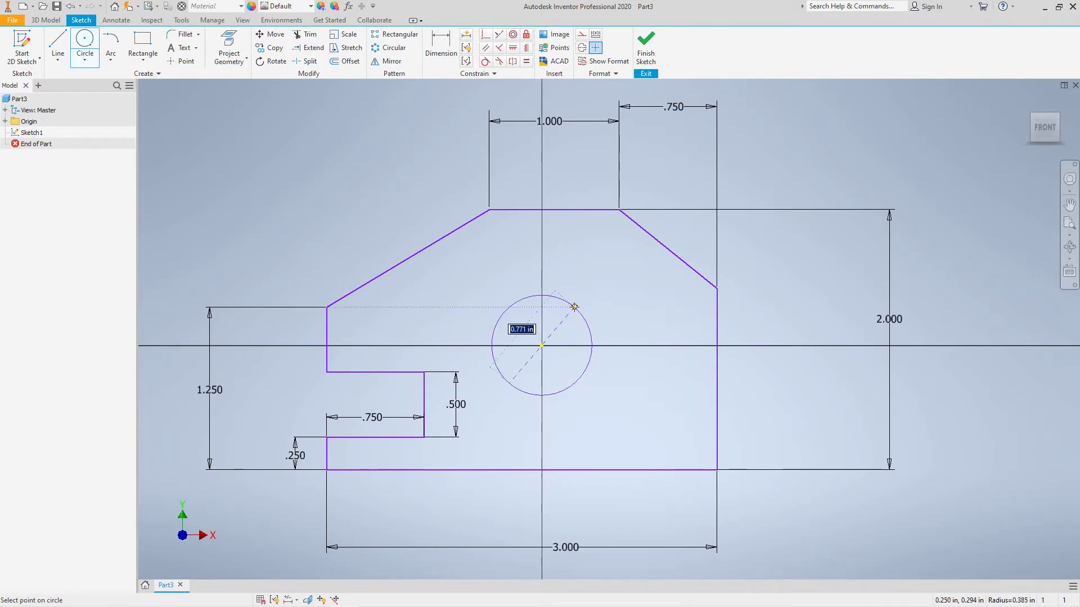
click(574, 307)
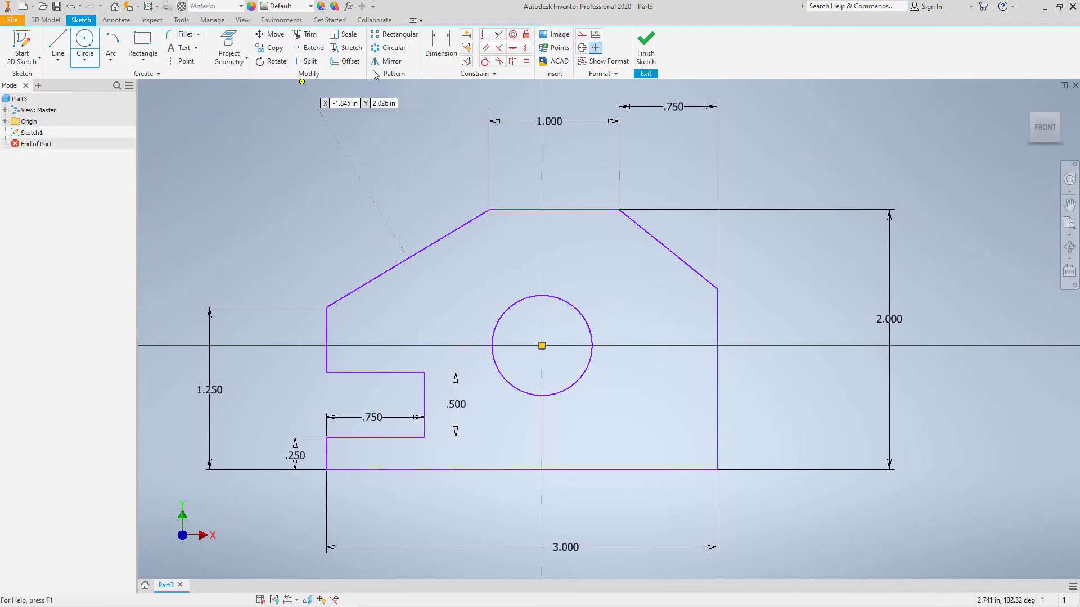
Dimension the circle's diameter to 1 inch.
click(432, 49)
click(569, 307)
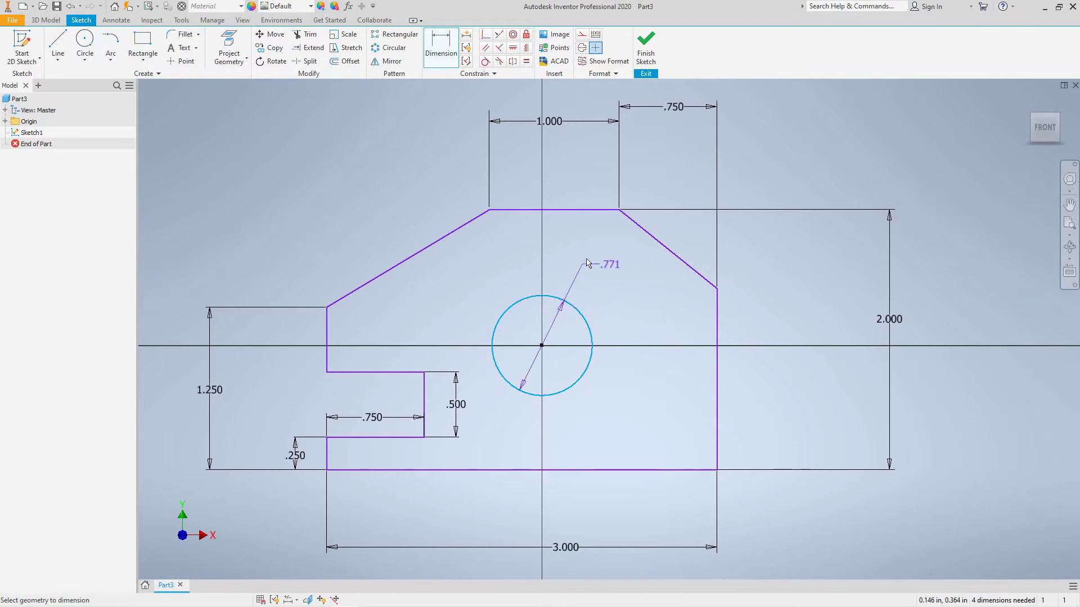
click(586, 260)
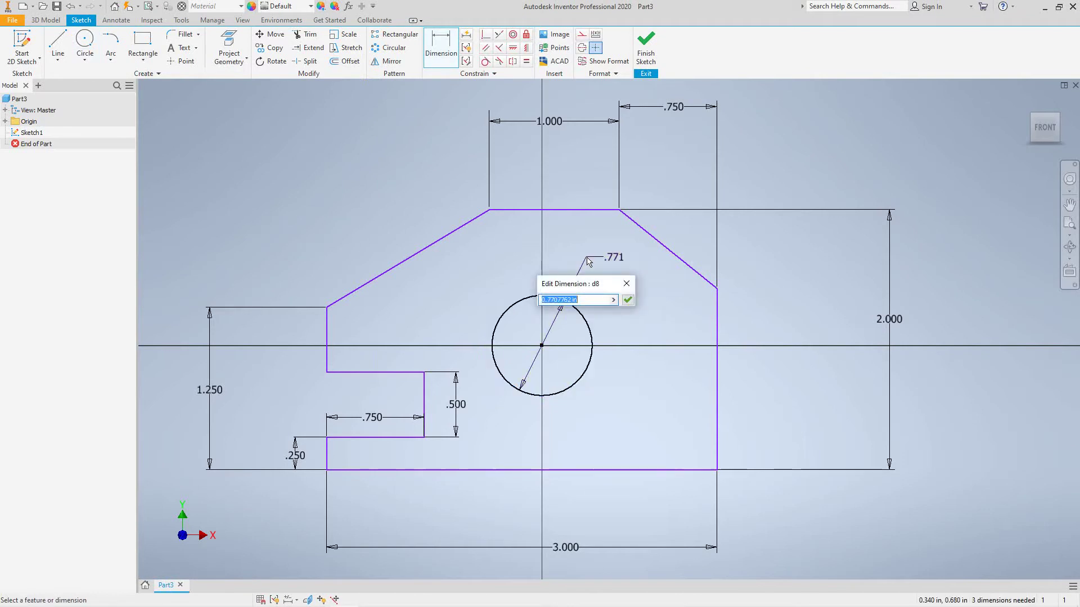
text(1)
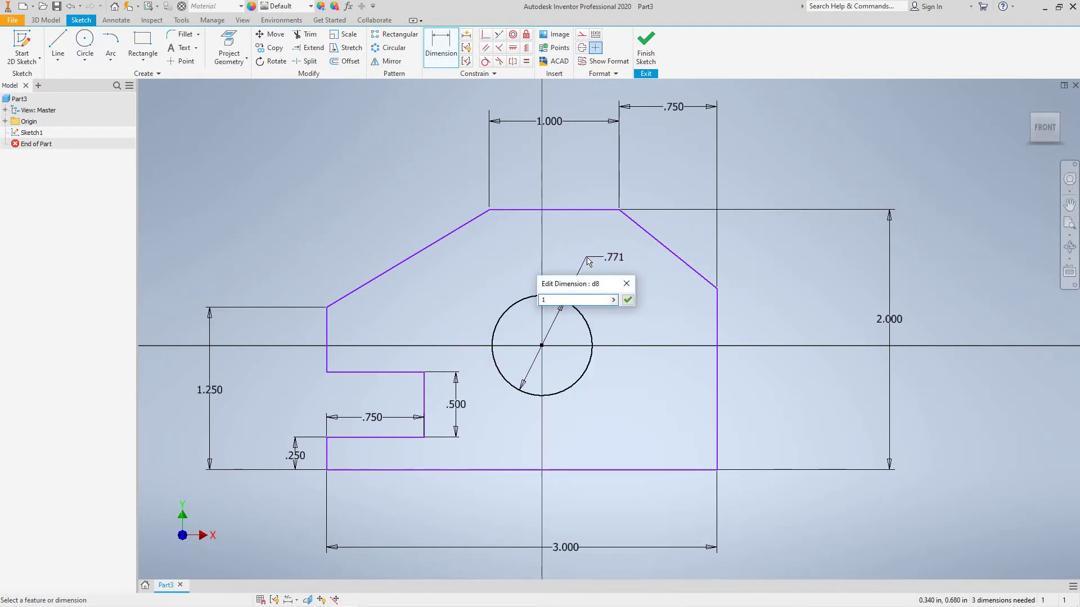
click(628, 300)
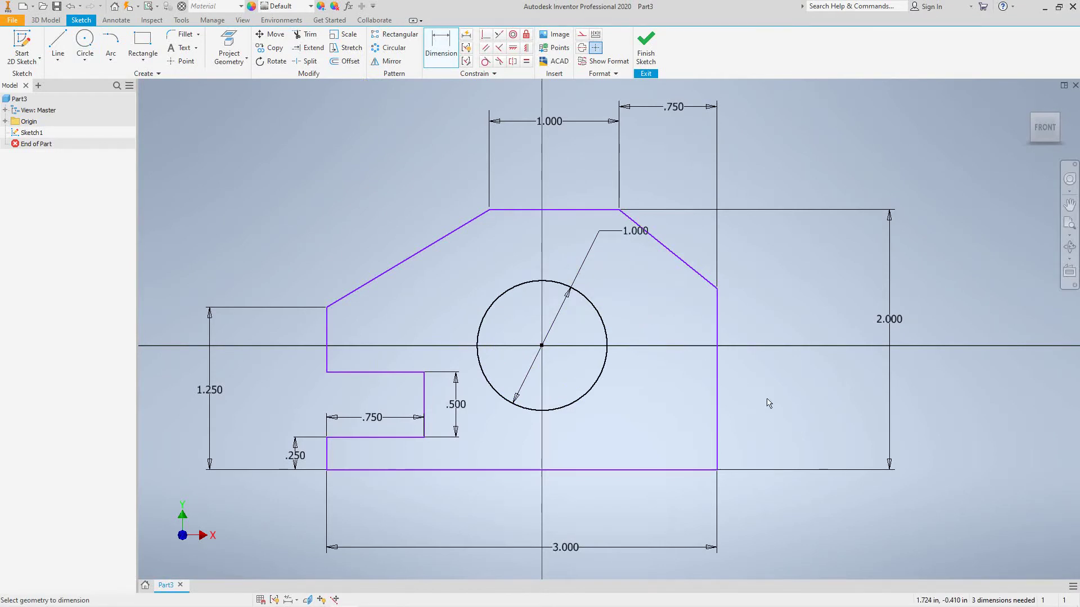
Dimension the circle centre 1 inch above the bottom edge.
middle_drag(765, 399, 746, 393)
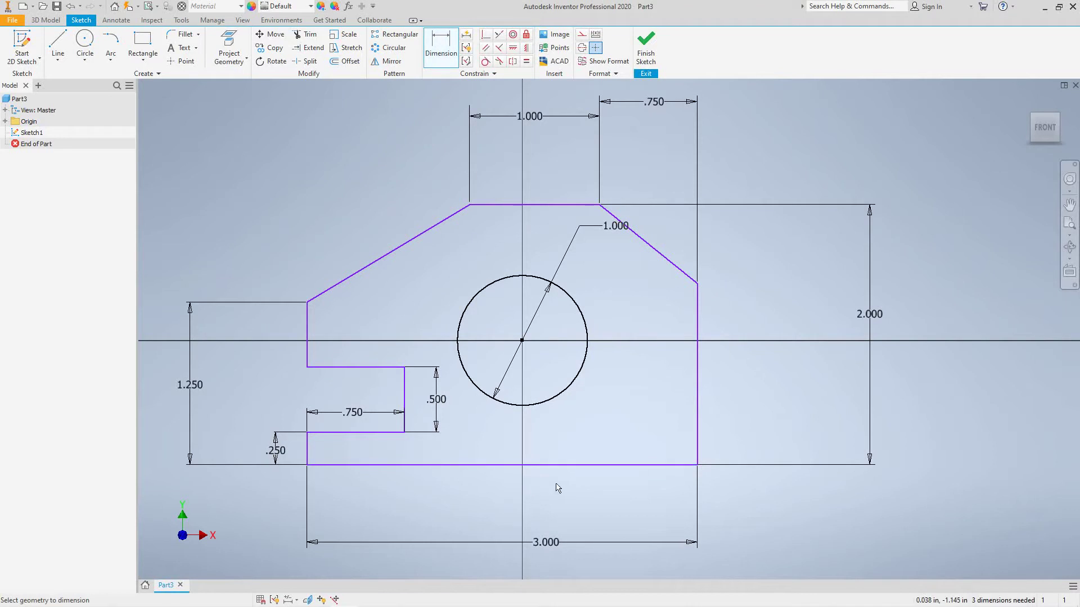
click(589, 466)
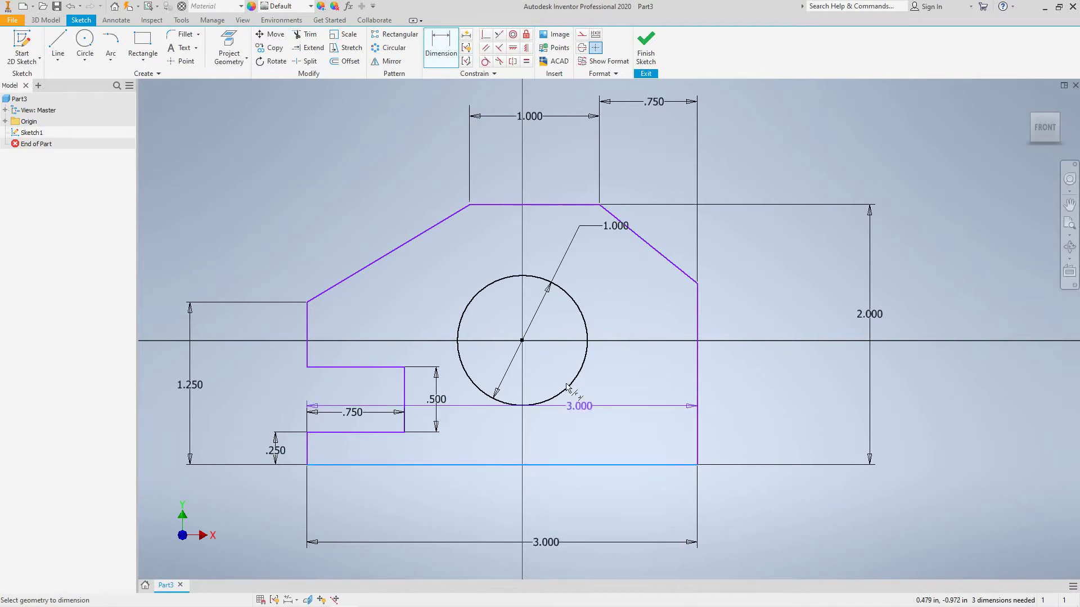
click(523, 342)
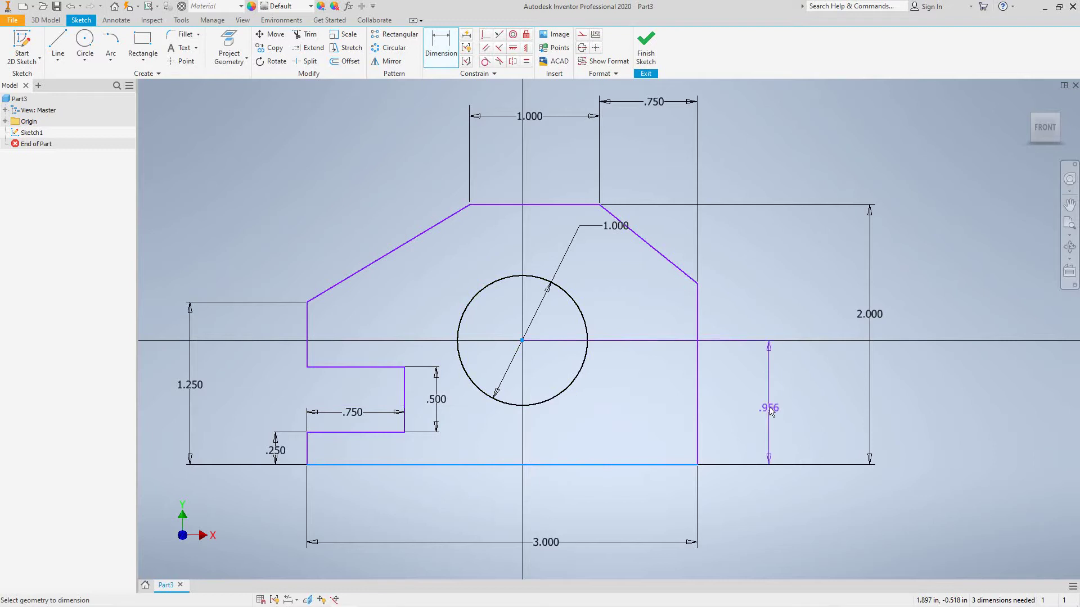
click(771, 410)
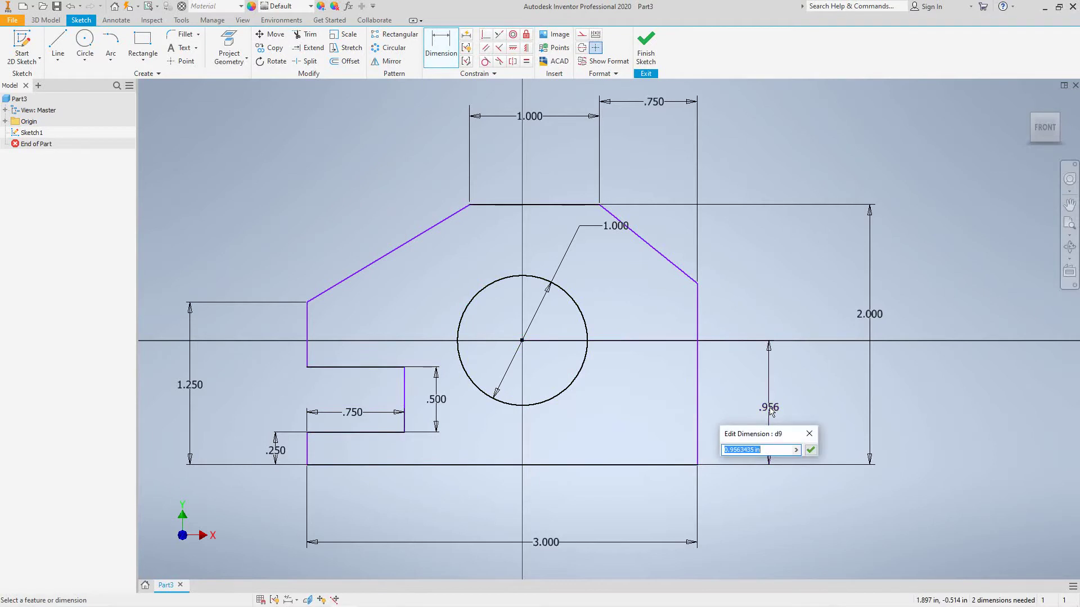
text(1)
click(810, 451)
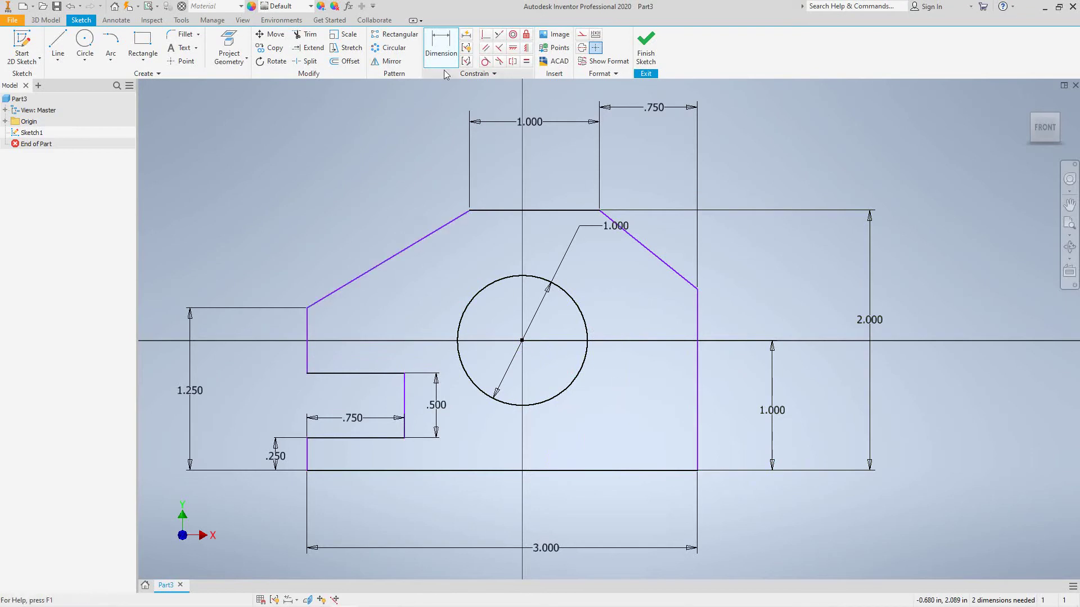
Dimension the circle centre 1 inch in from the right edge.
click(441, 45)
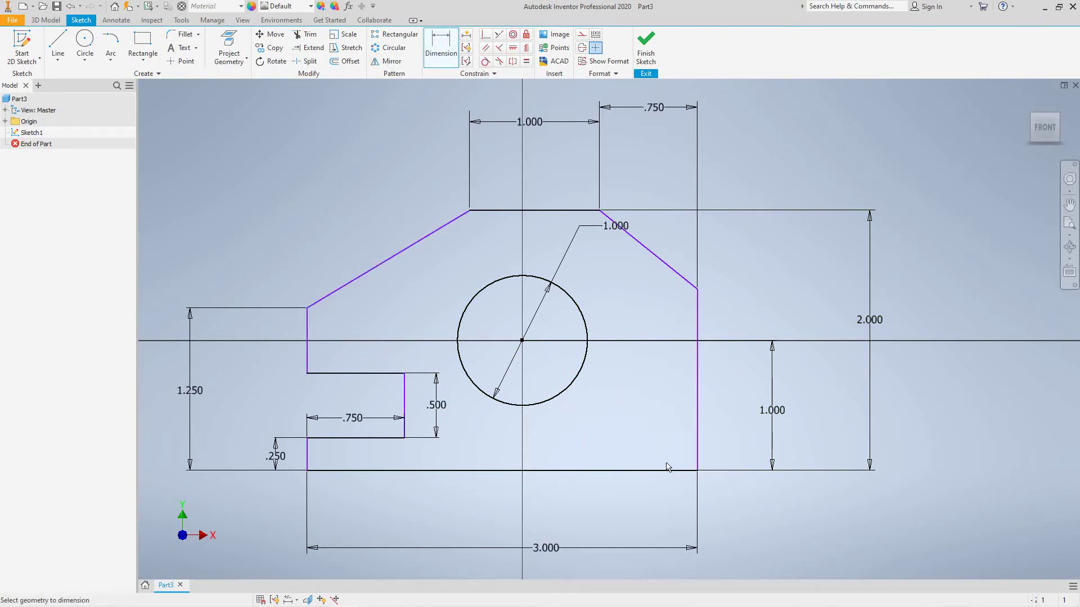
click(701, 454)
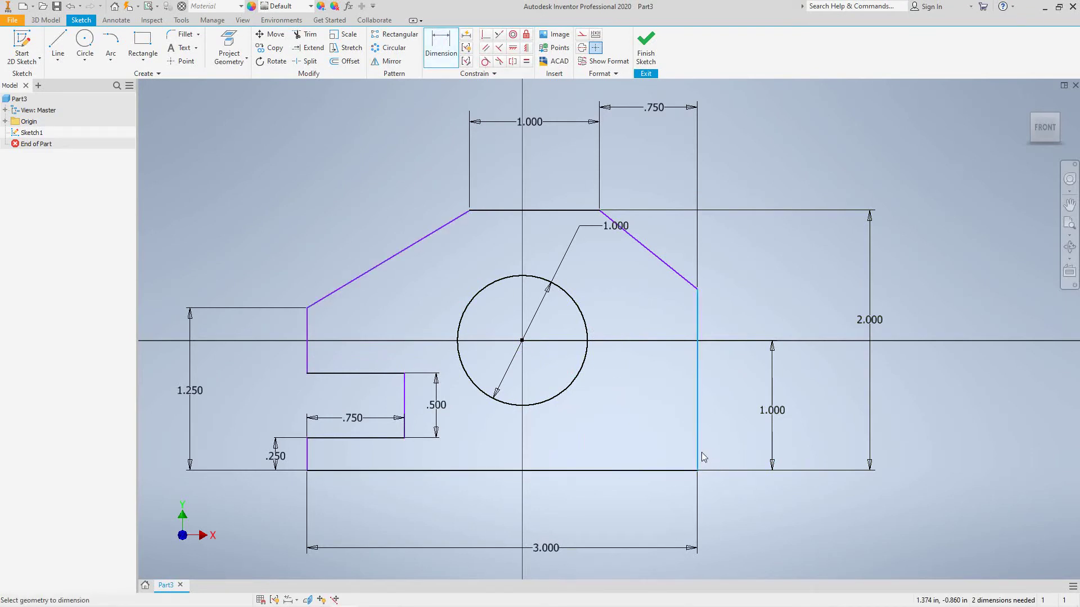
click(524, 342)
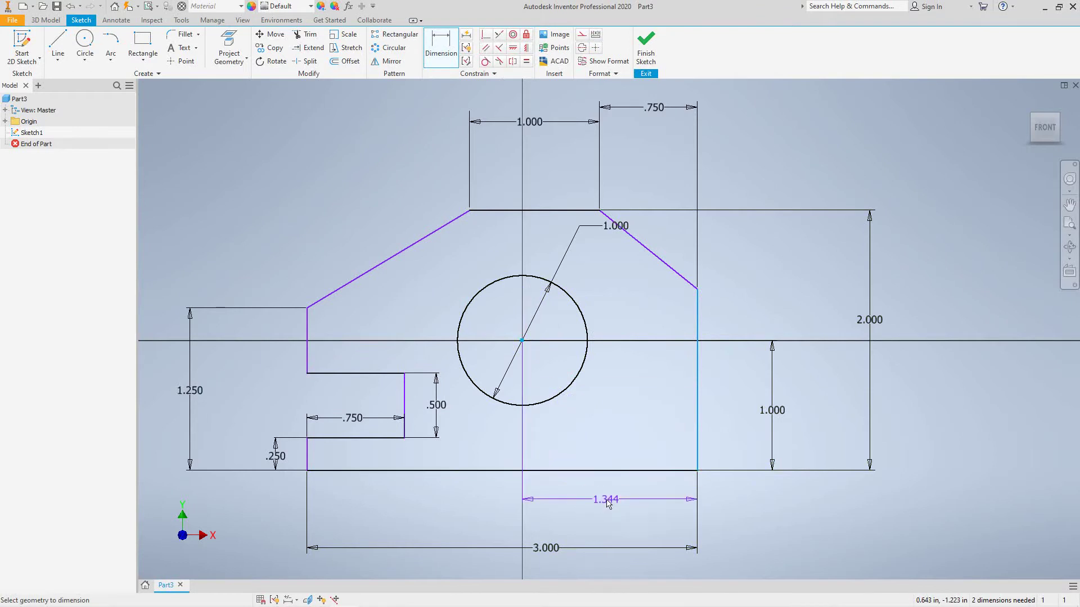
click(607, 500)
text(1)
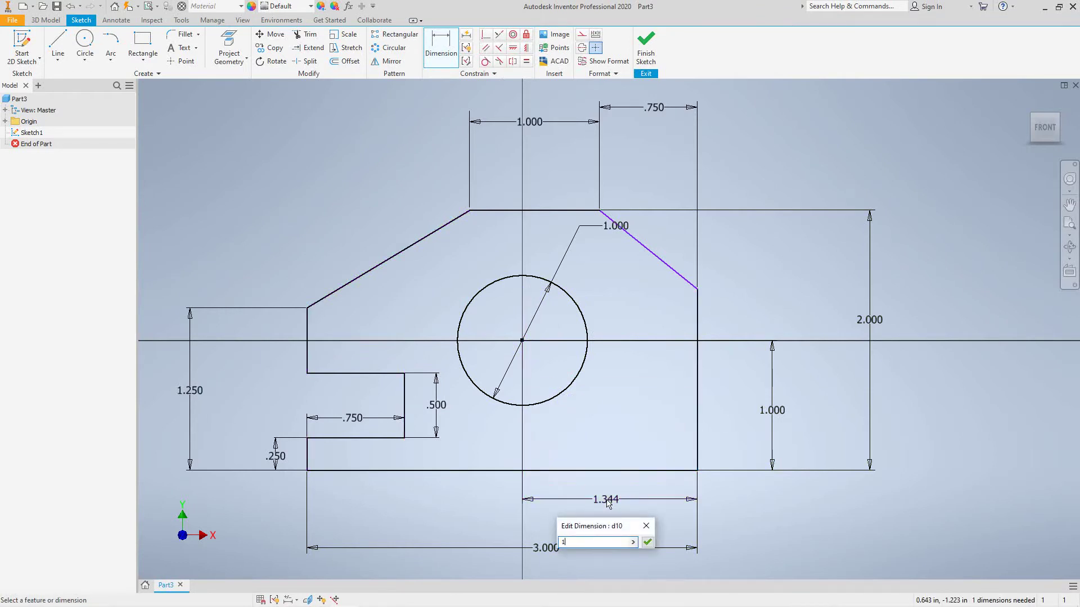
click(647, 542)
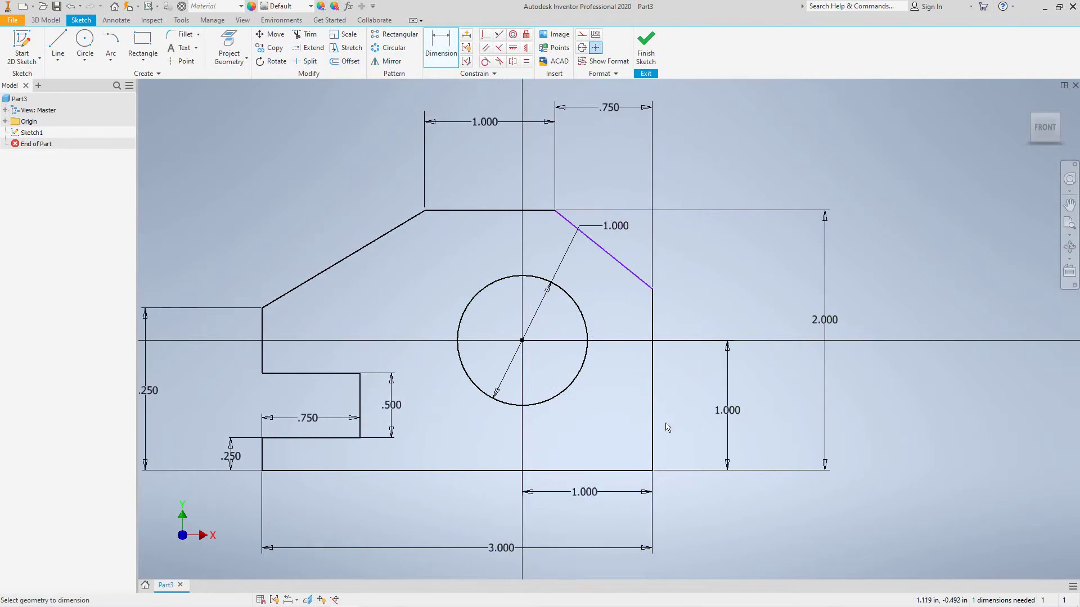
Check the fully dimensioned plate profile and finish Sketch1.
scroll(669, 437, up, 1)
scroll(669, 436, down, 5)
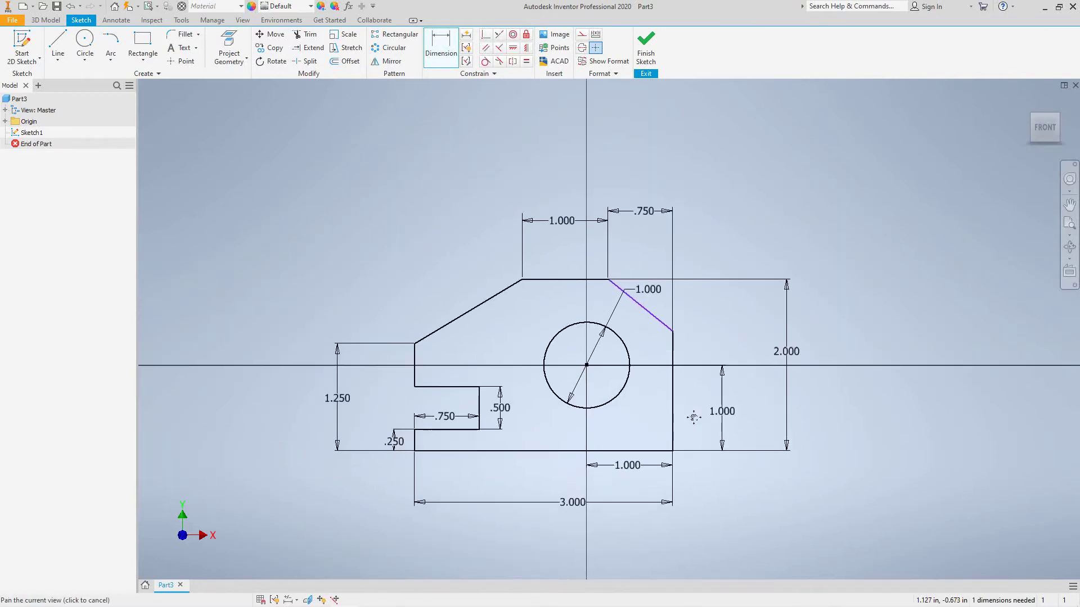
scroll(701, 406, up, 4)
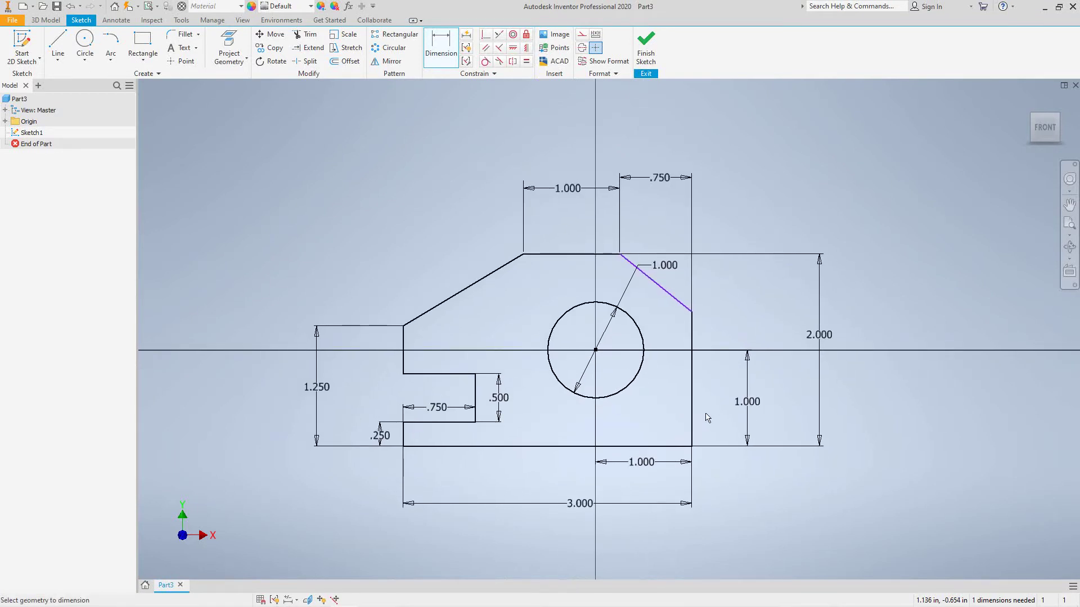
middle_drag(707, 418, 715, 414)
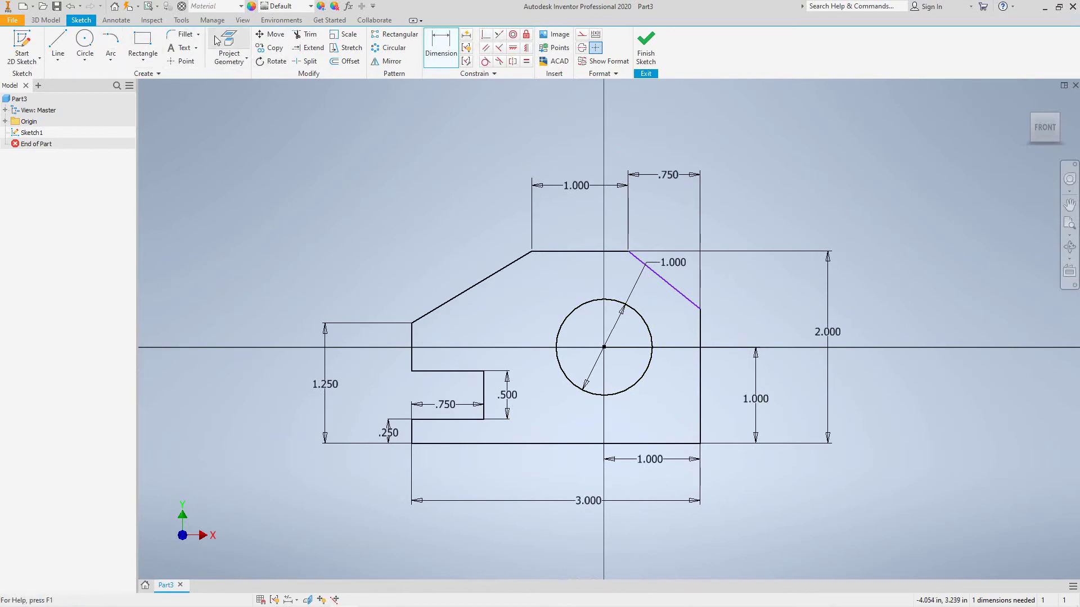
click(652, 51)
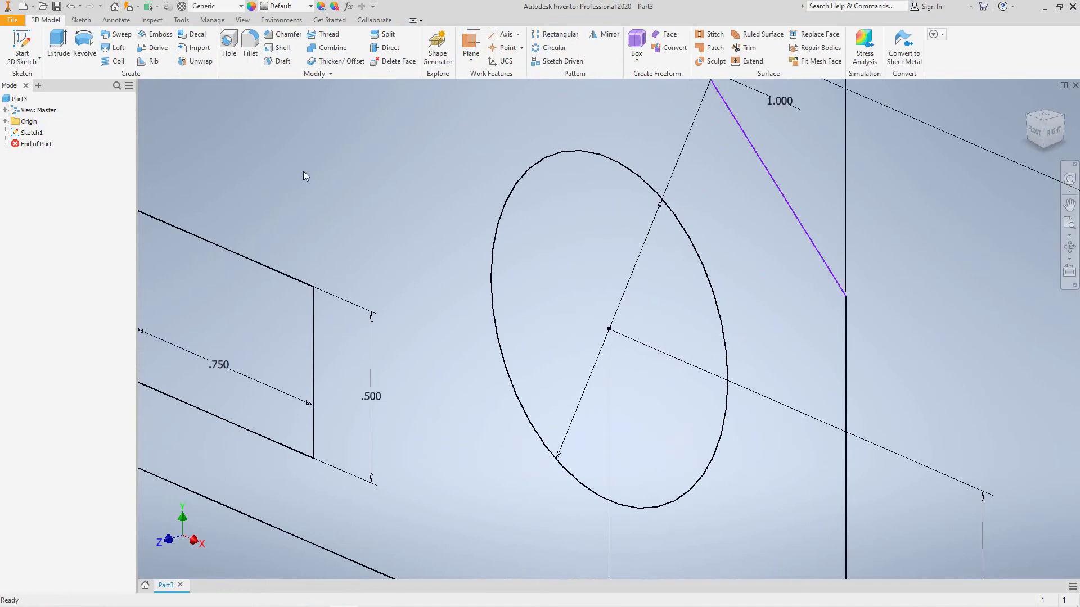
Extrude the plate profile 0.5 inch, leaving the 1-inch hole cut through.
scroll(305, 174, up, 3)
scroll(305, 174, down, 5)
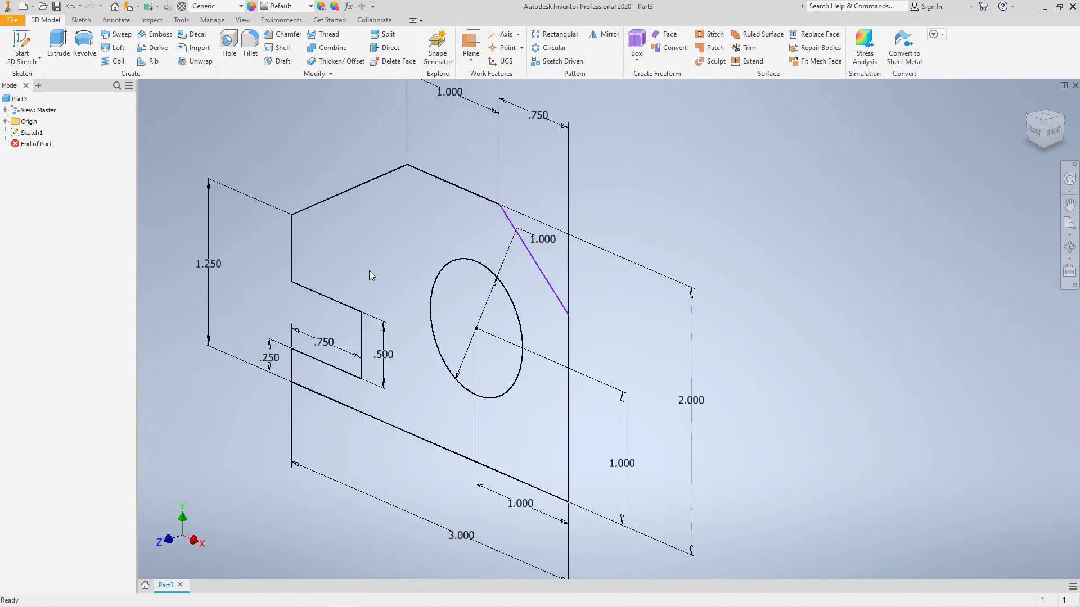
click(58, 44)
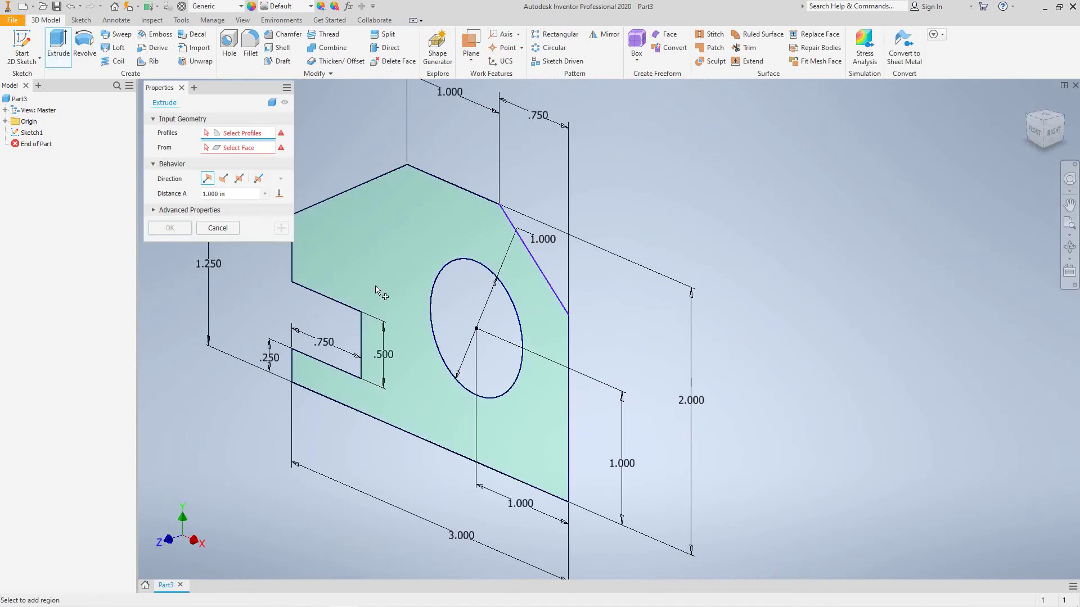
click(376, 290)
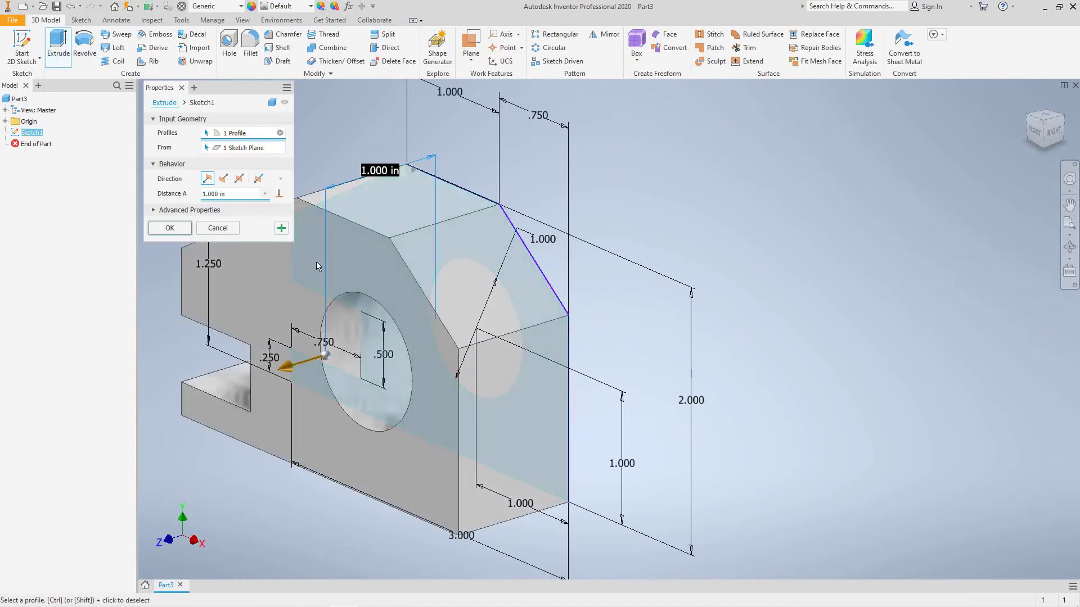
click(216, 195)
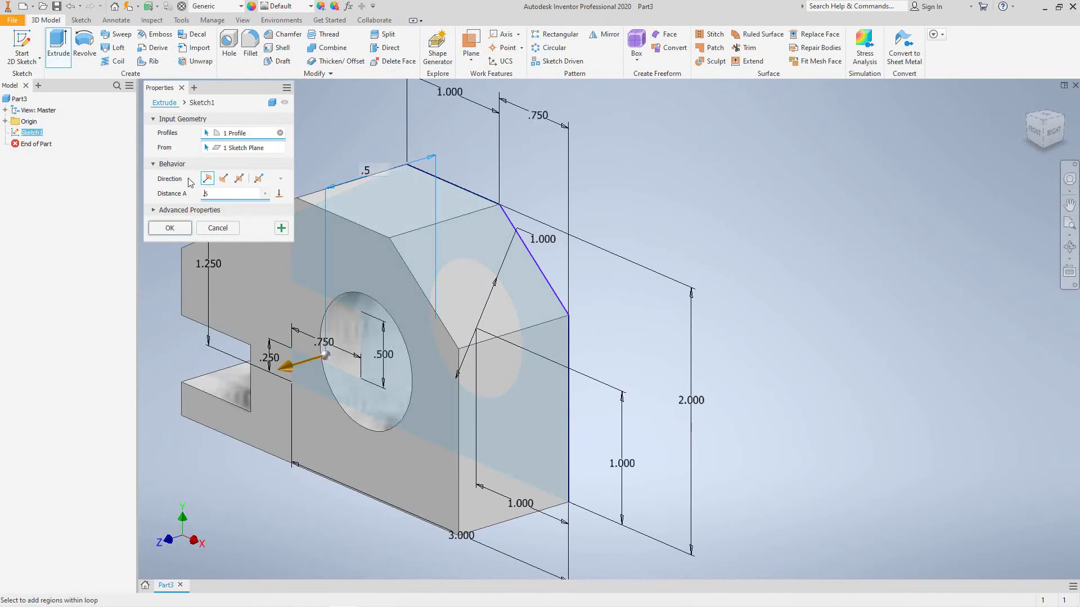
text(.5)
click(169, 228)
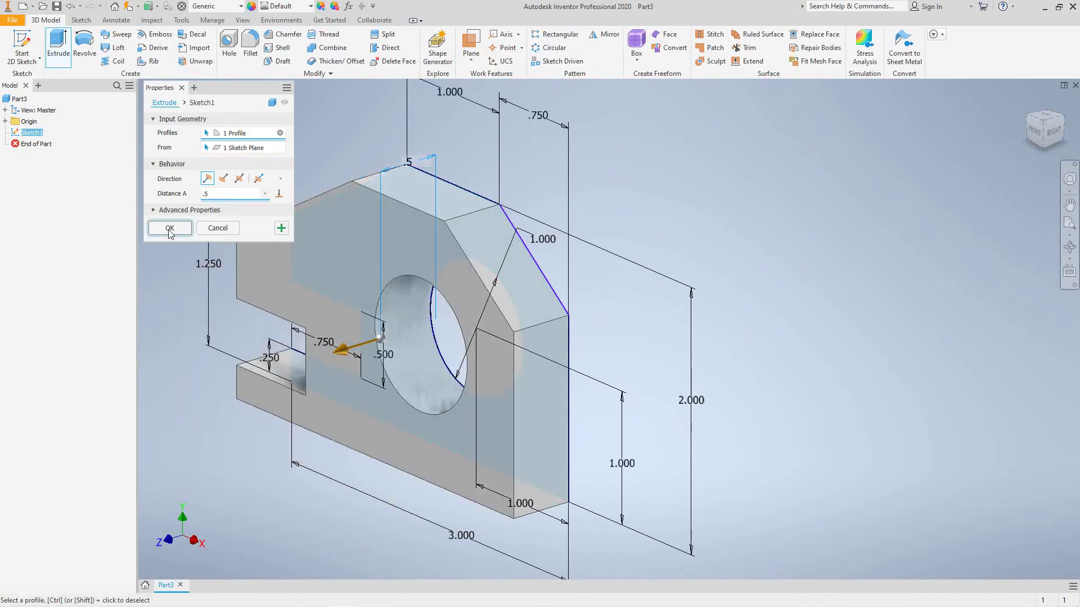
scroll(691, 250, up, 5)
middle_drag(691, 250, 679, 270)
scroll(680, 270, down, 5)
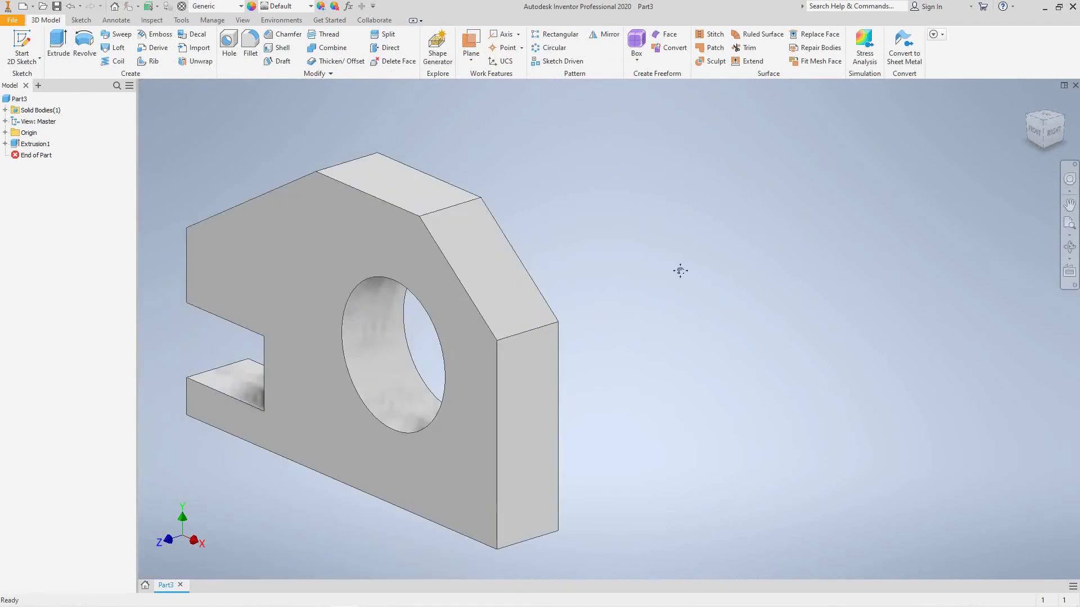
scroll(786, 260, up, 4)
middle_drag(843, 248, 835, 246)
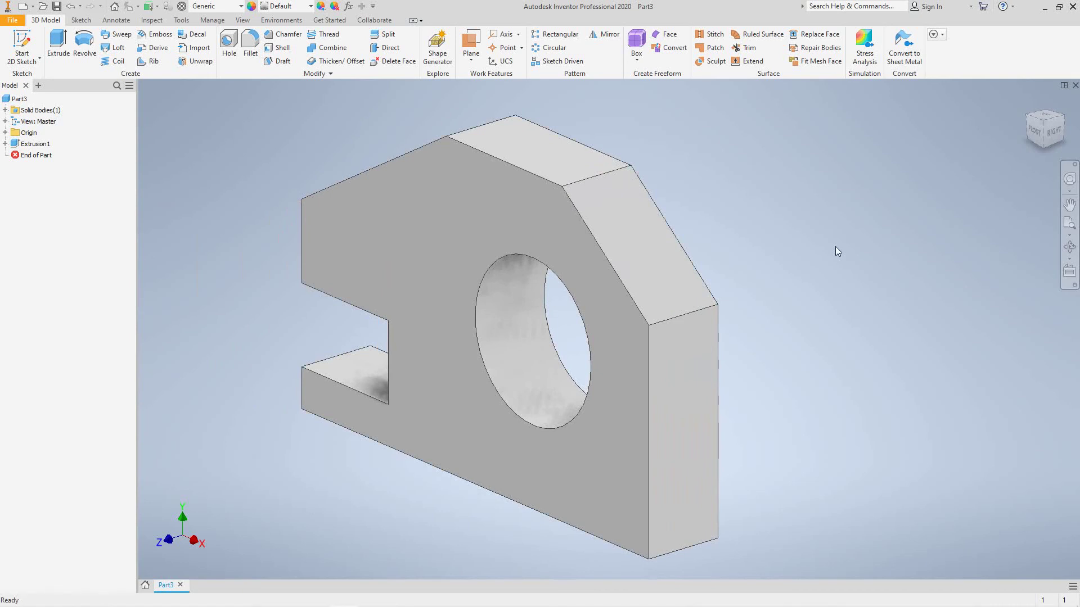
mouse_move(326, 606)
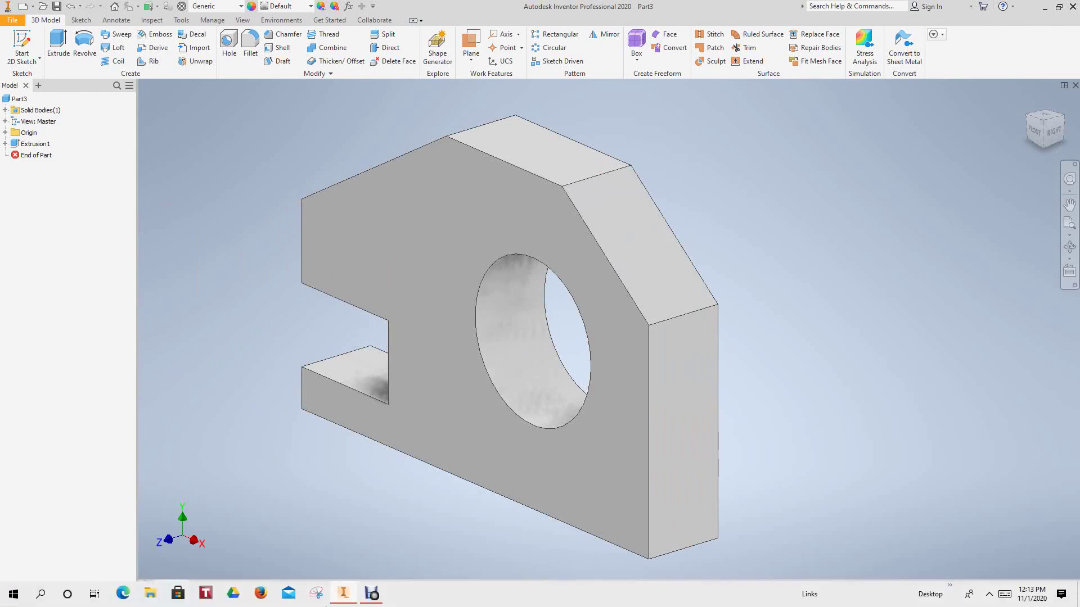